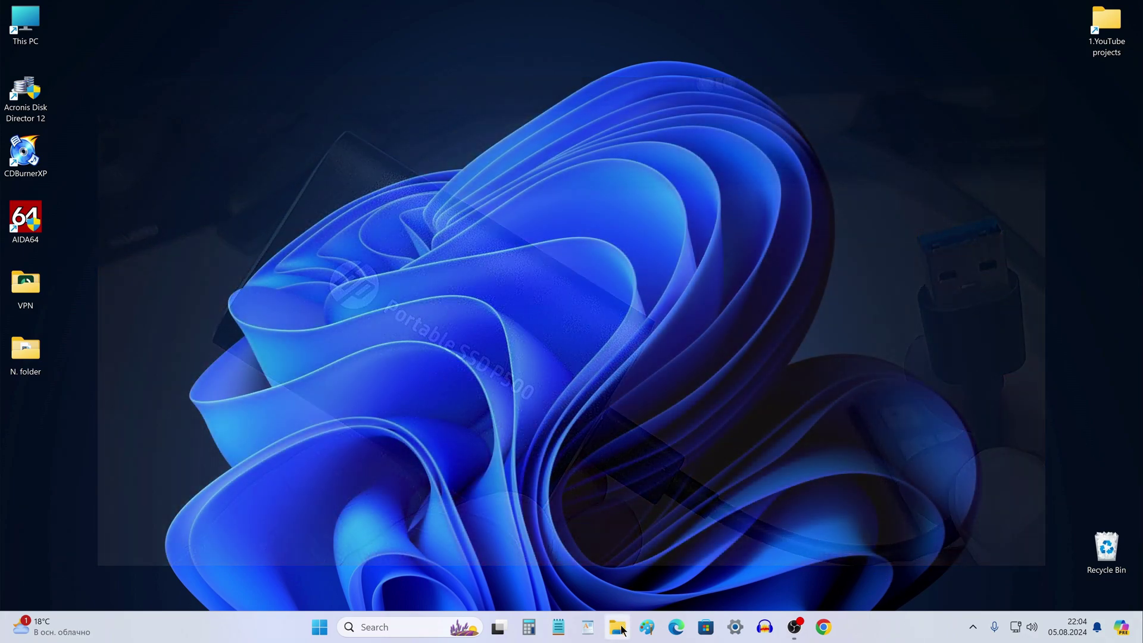
Open Storage (E:) from This PC in File Explorer and confirm it holds three folders
{"action": "left_click", "coordinate": [618, 628]}
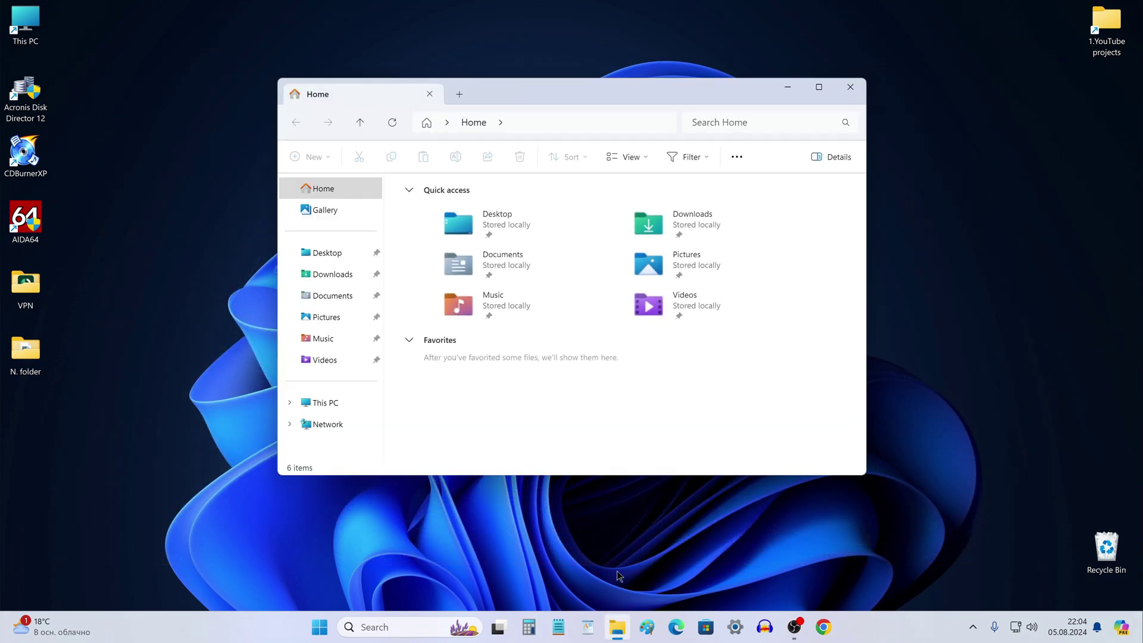
{"action": "left_click", "coordinate": [369, 405]}
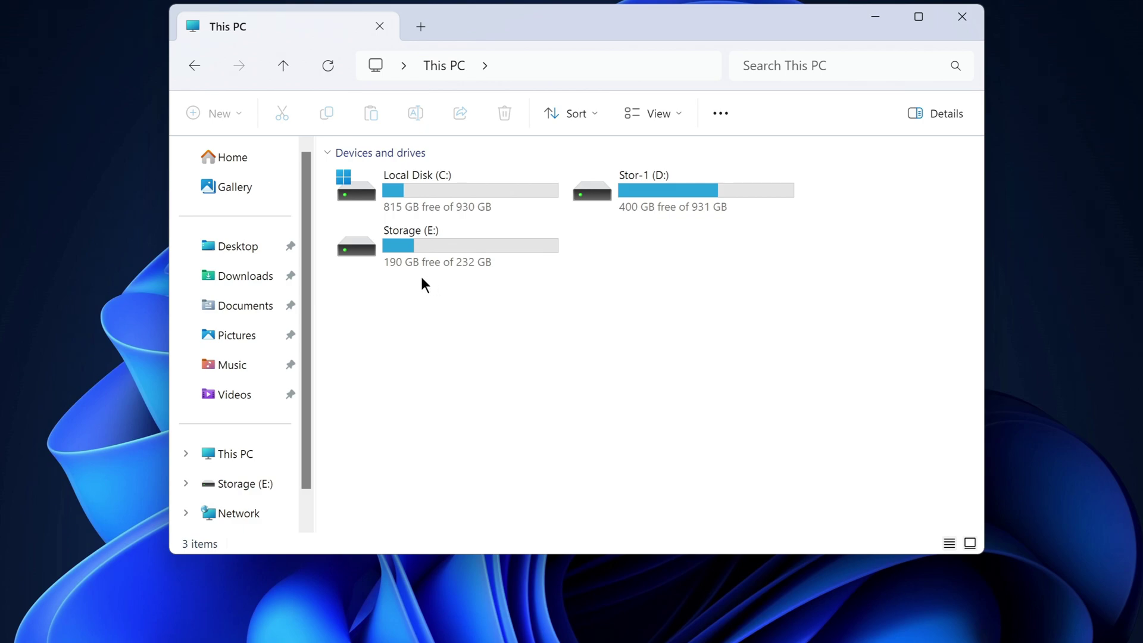
{"action": "left_click", "coordinate": [426, 250]}
{"action": "double_click", "coordinate": [425, 248]}
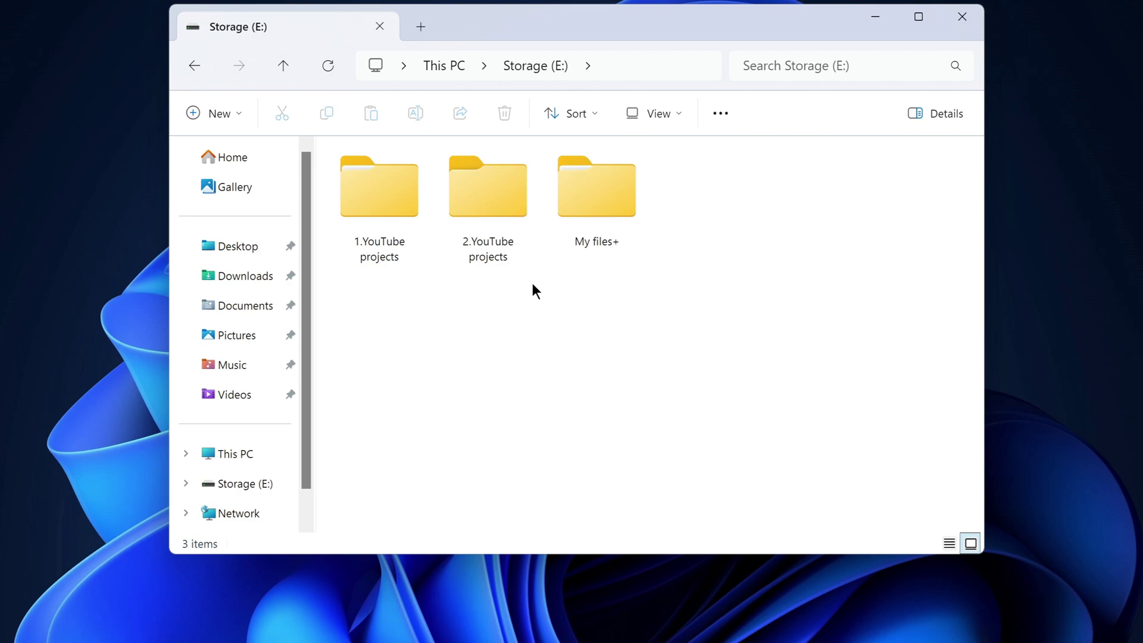
Go back up to This PC listing C:, D: and E:, and bring up Storage (E:)'s shortcut menu
{"action": "left_click", "coordinate": [288, 70]}
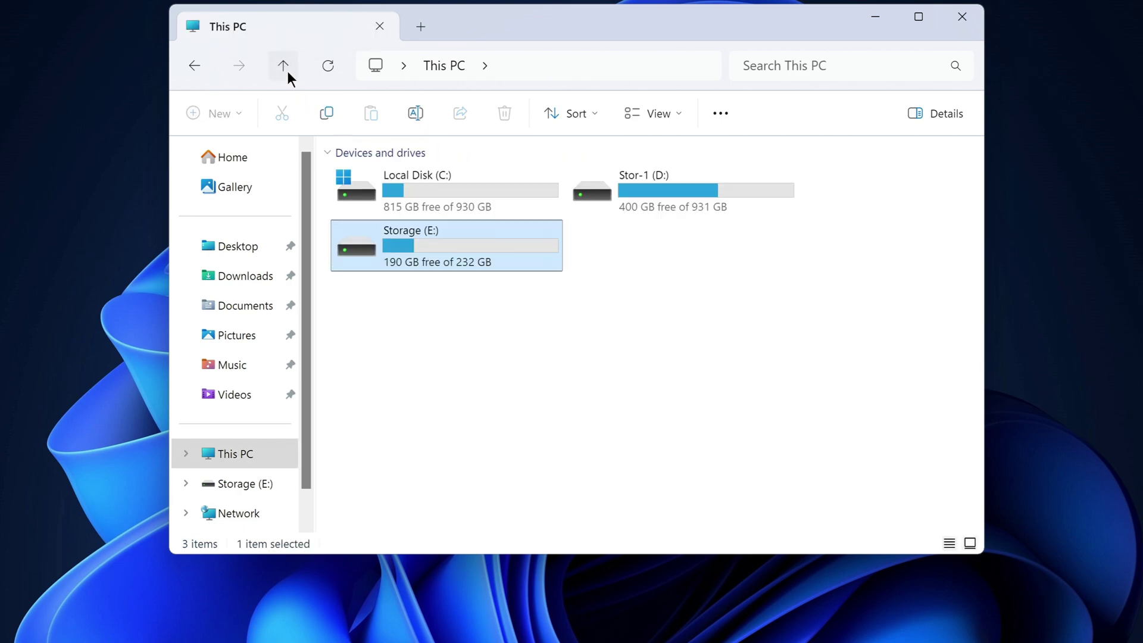
{"action": "left_click", "coordinate": [471, 298]}
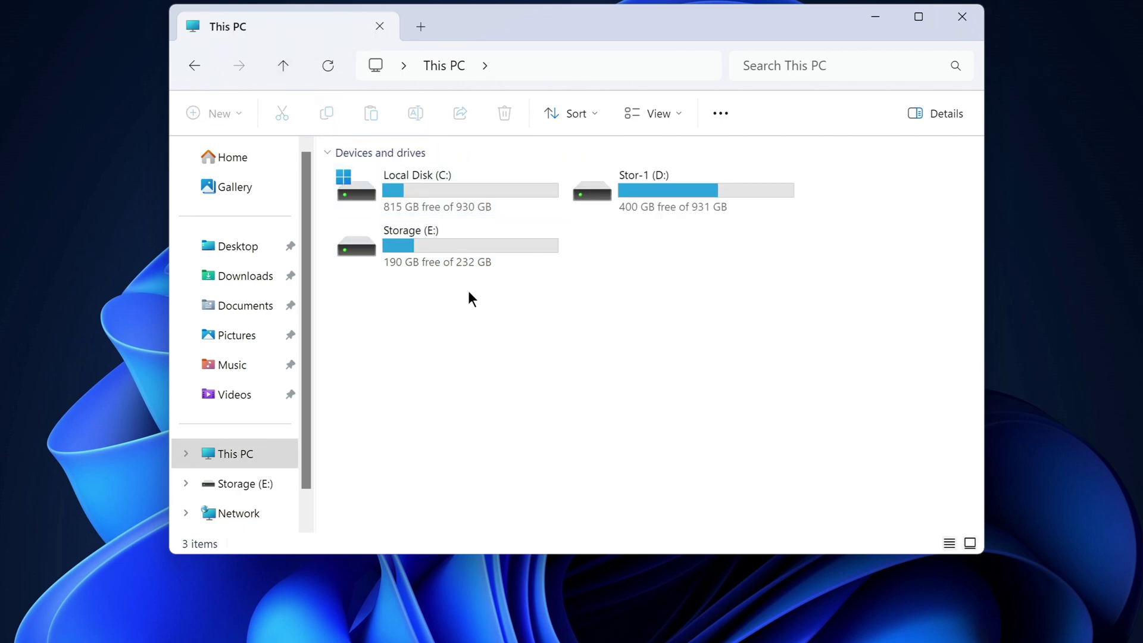
{"action": "right_click", "coordinate": [489, 250]}
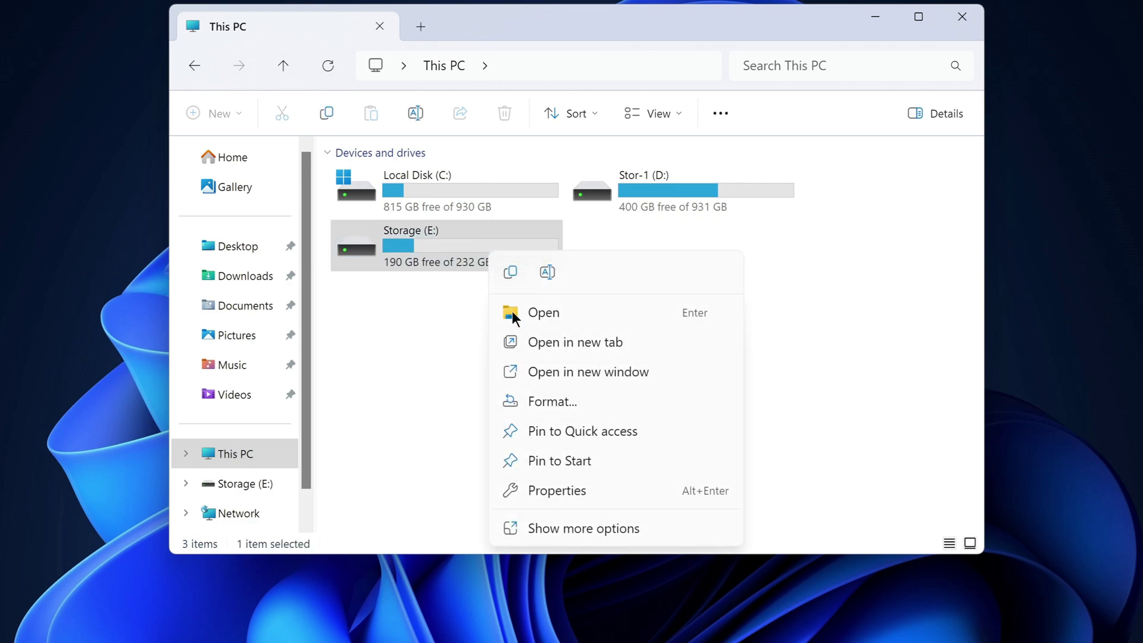
Turn on BitLocker for Storage (E:) with password unlock, entering and confirming the drive password
{"action": "left_click", "coordinate": [655, 530]}
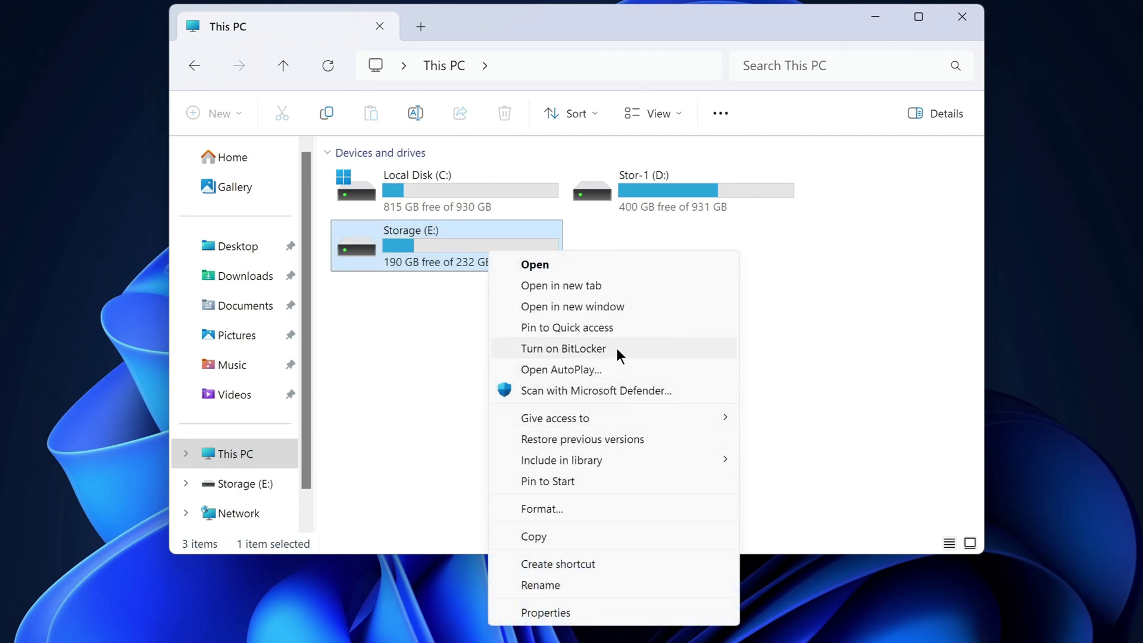
{"action": "left_click", "coordinate": [685, 348]}
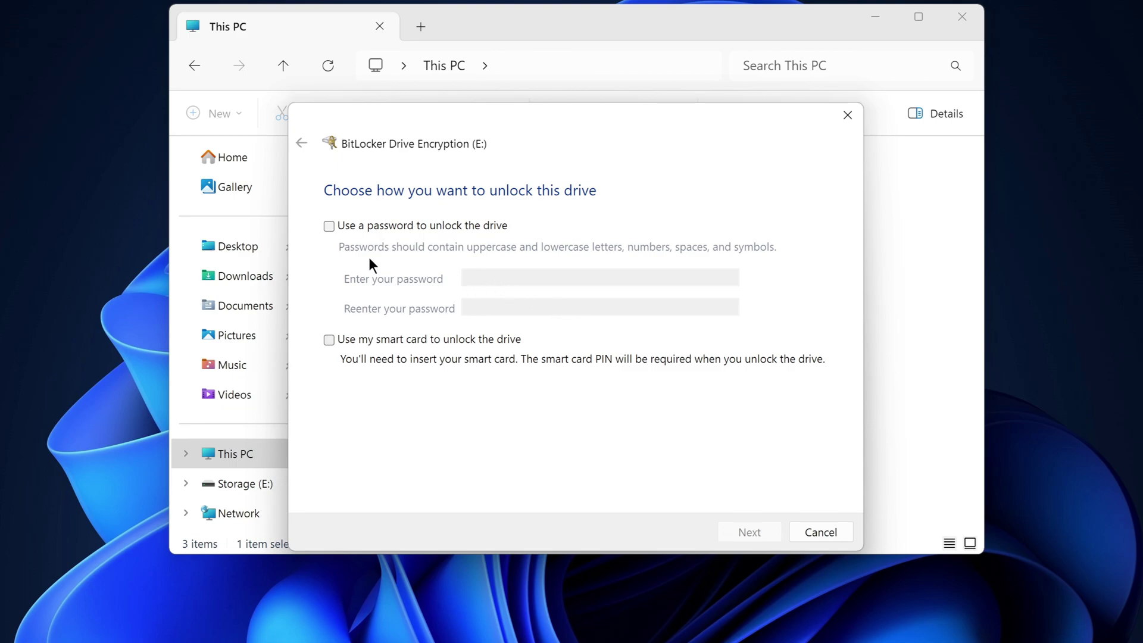
{"action": "left_click", "coordinate": [329, 226]}
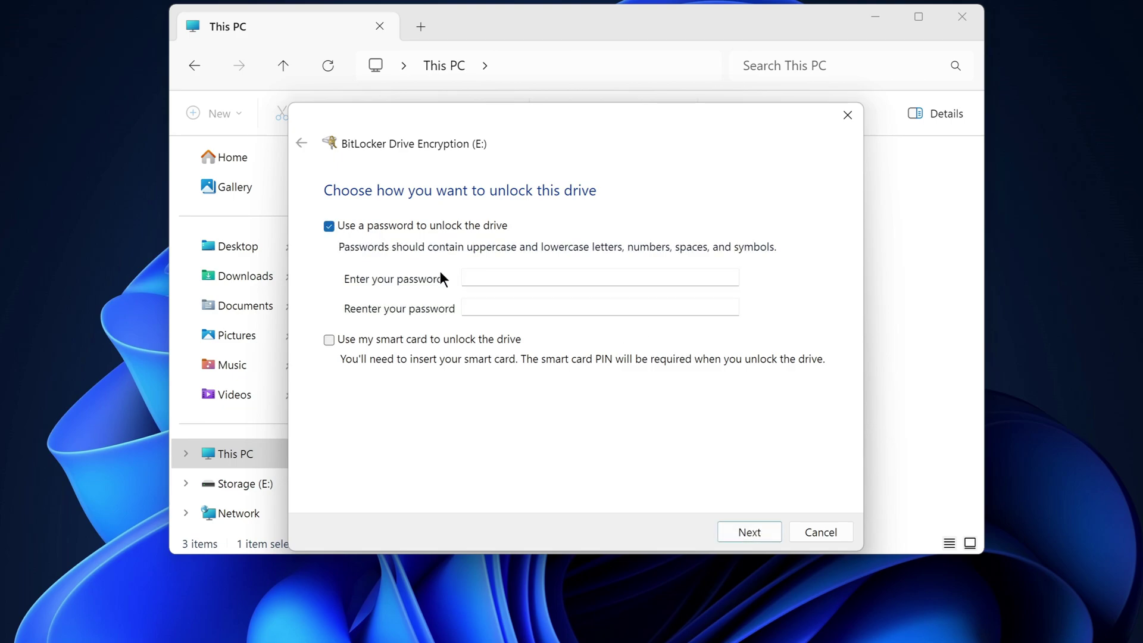
{"action": "left_click", "coordinate": [506, 281]}
{"action": "type", "text": "••"}
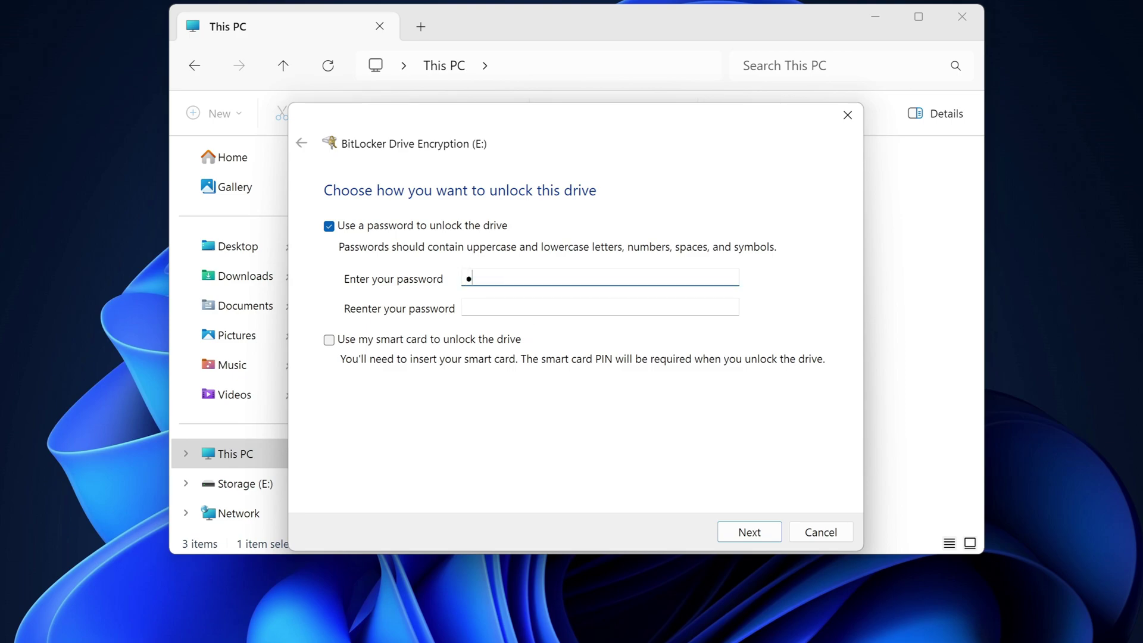
{"action": "type", "text": "•••••••"}
{"action": "left_click", "coordinate": [551, 307]}
{"action": "type", "text": "•••"}
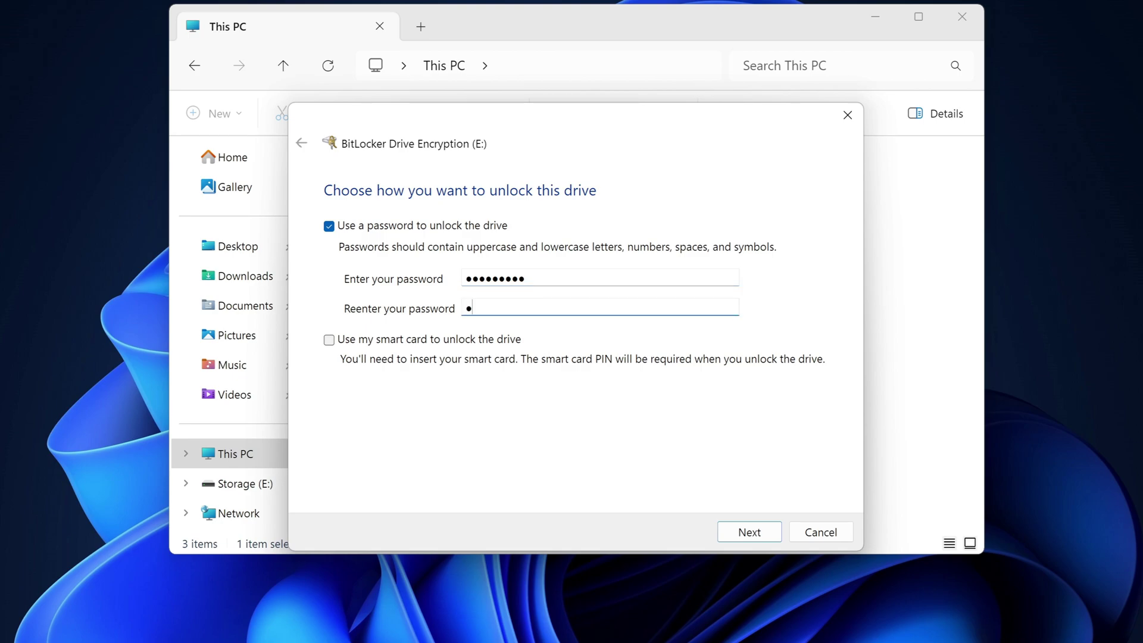
{"action": "type", "text": "••••••"}
{"action": "left_click", "coordinate": [721, 535]}
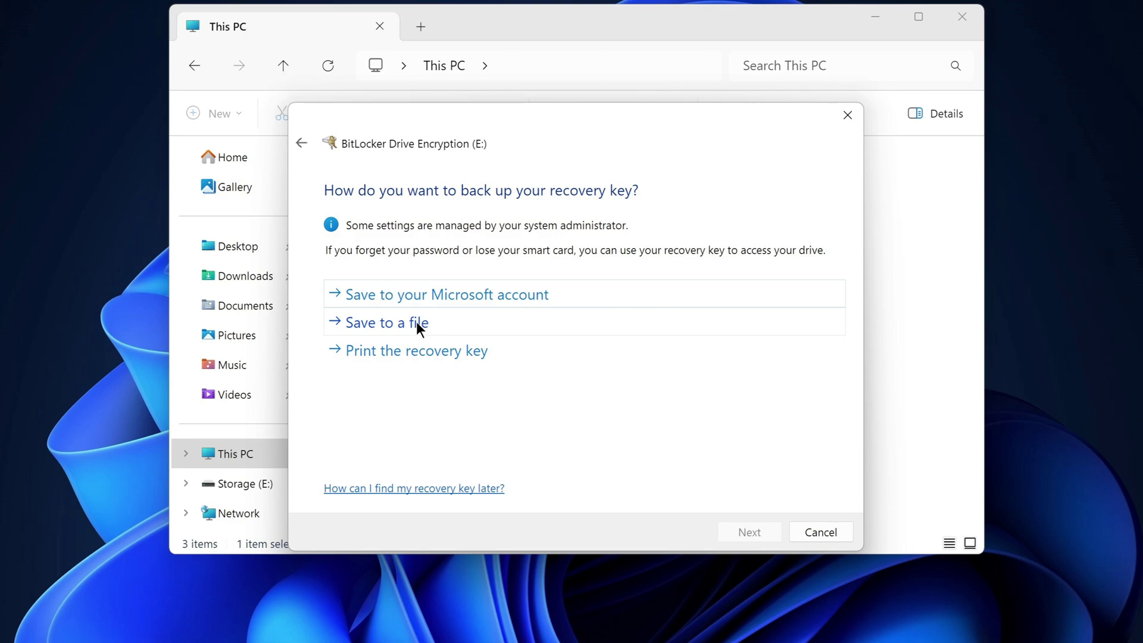
Save the BitLocker recovery key as a file on the Desktop and continue
{"action": "left_click", "coordinate": [427, 324]}
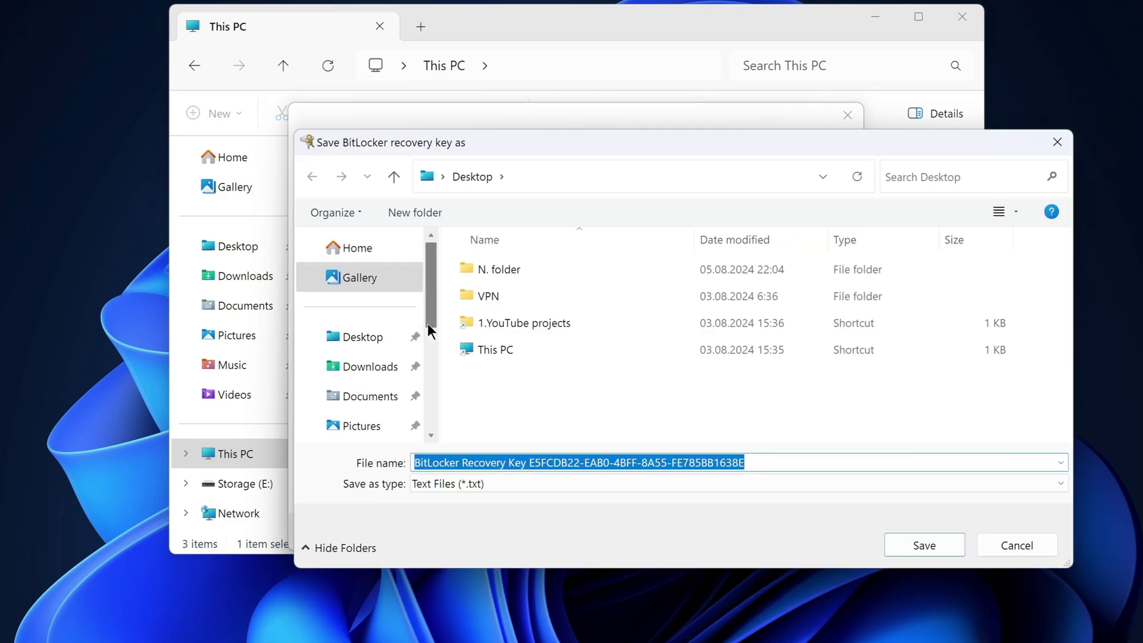
{"action": "left_click", "coordinate": [387, 345]}
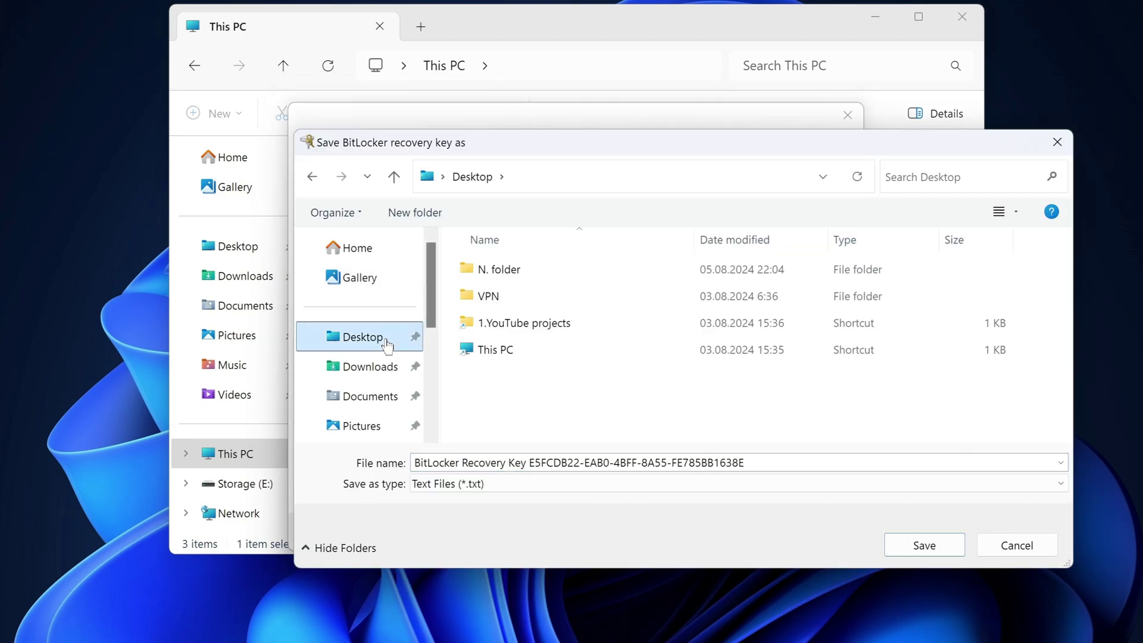
{"action": "left_click", "coordinate": [897, 542]}
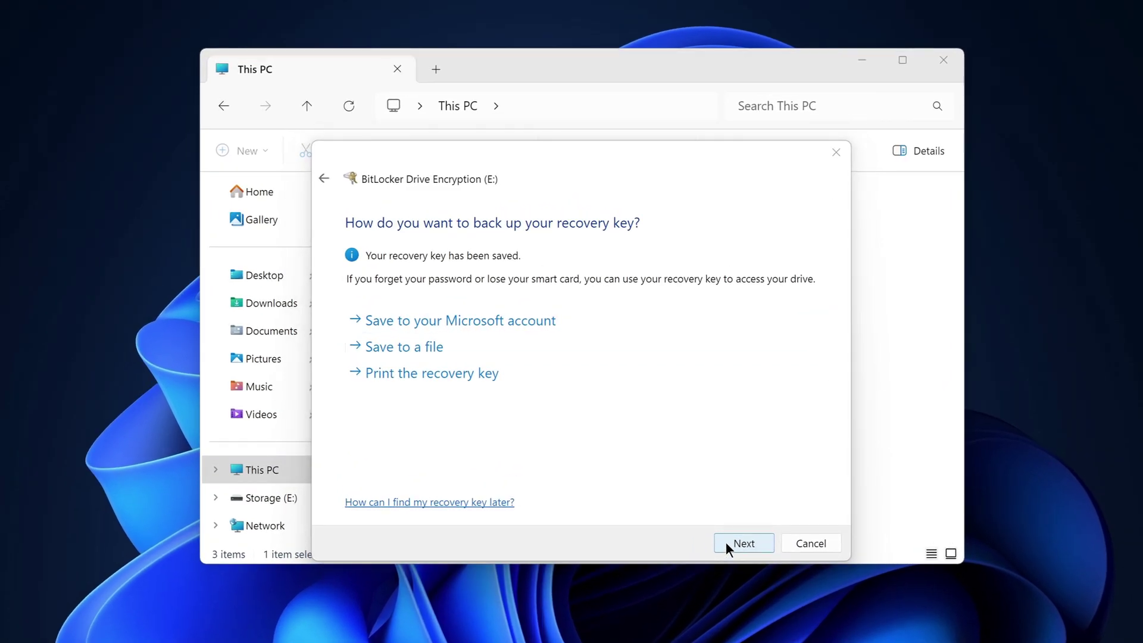
{"action": "left_click", "coordinate": [726, 543]}
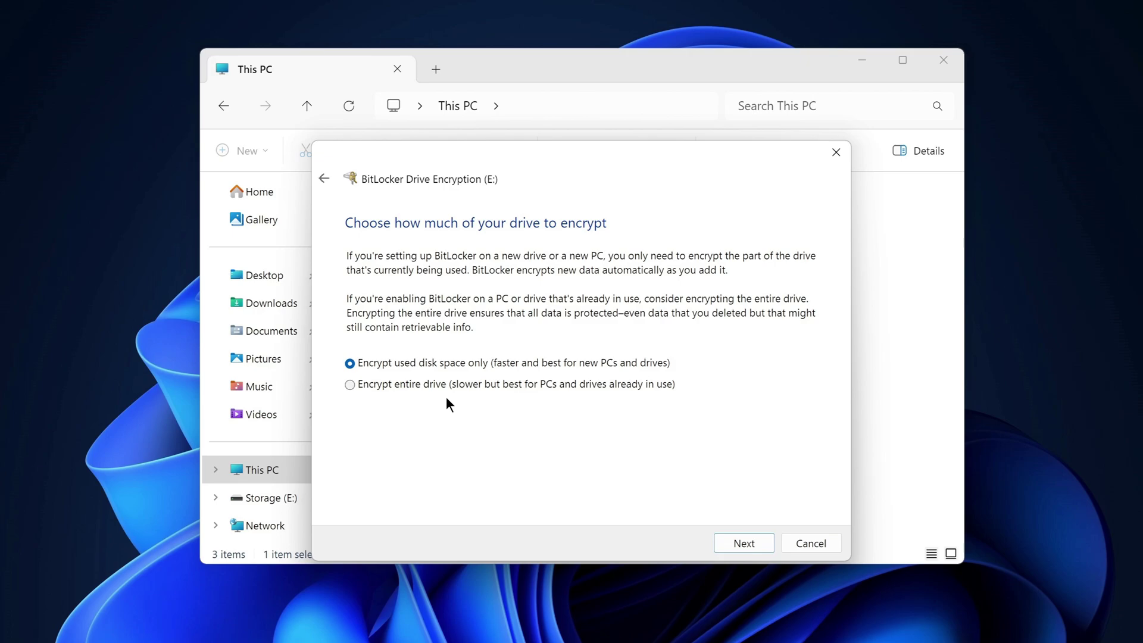
Keep 'Encrypt used disk space only' and Compatible mode to reach the final encryption confirmation
{"action": "left_click", "coordinate": [729, 542]}
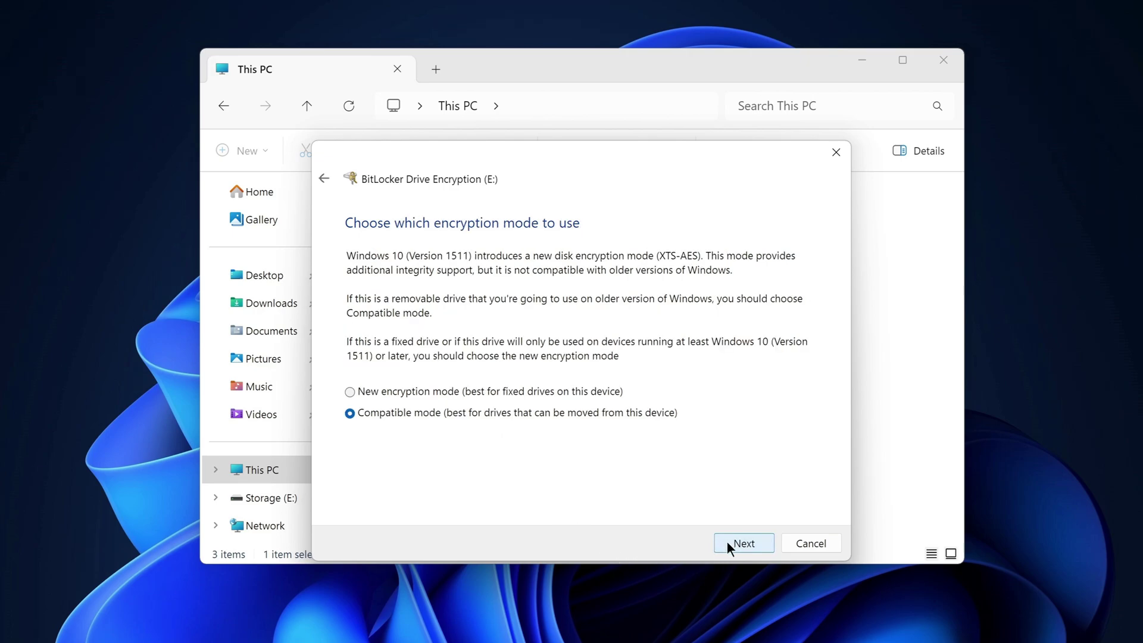
{"action": "left_click", "coordinate": [727, 541]}
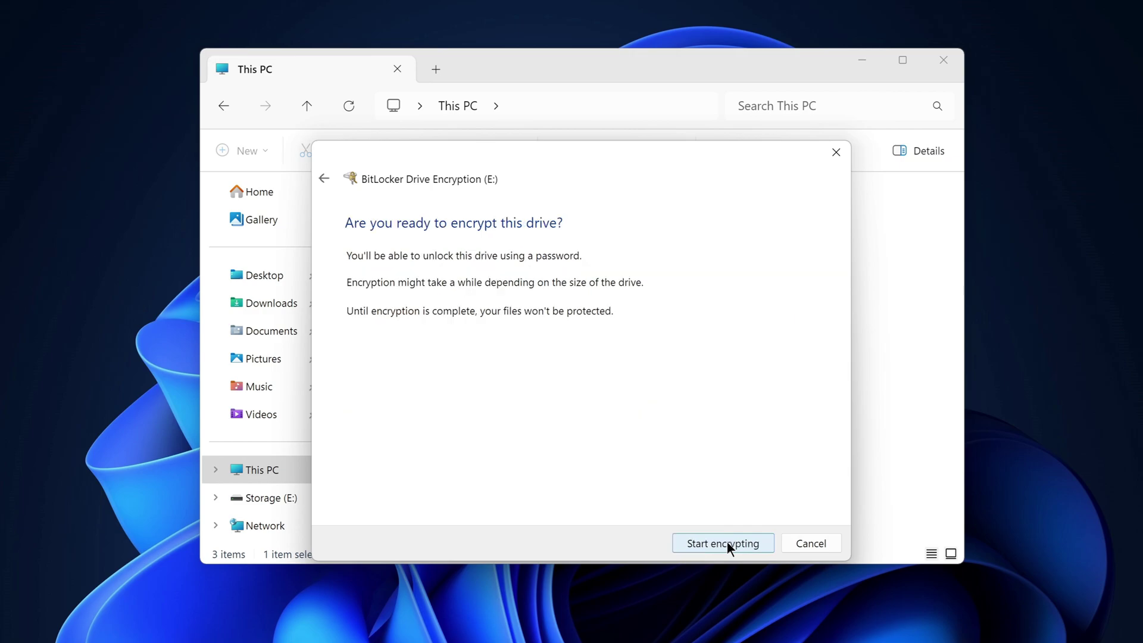
Start encrypting drive E:, dismiss the completion notice, and reveal the hidden tray icons
{"action": "left_click", "coordinate": [683, 545]}
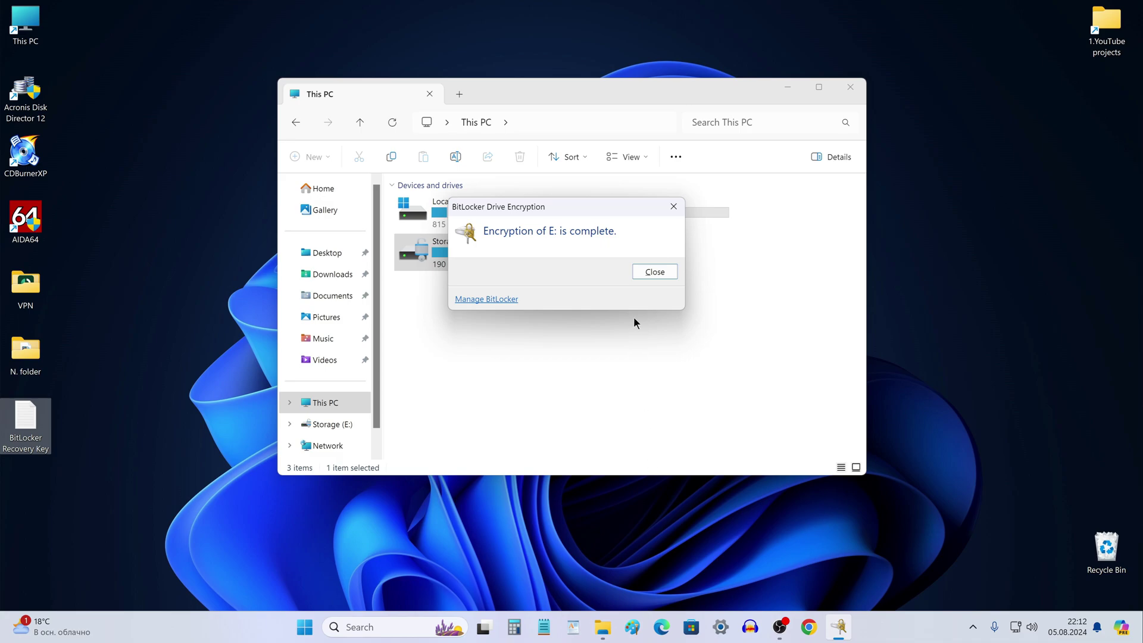
{"action": "left_click", "coordinate": [642, 273]}
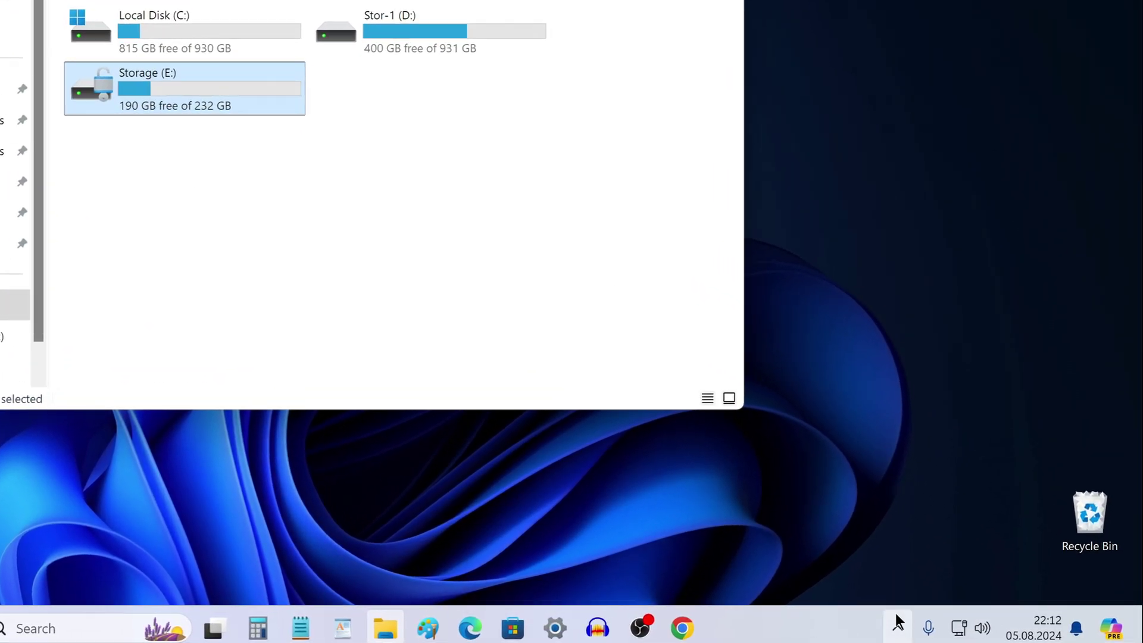
{"action": "left_click", "coordinate": [898, 626]}
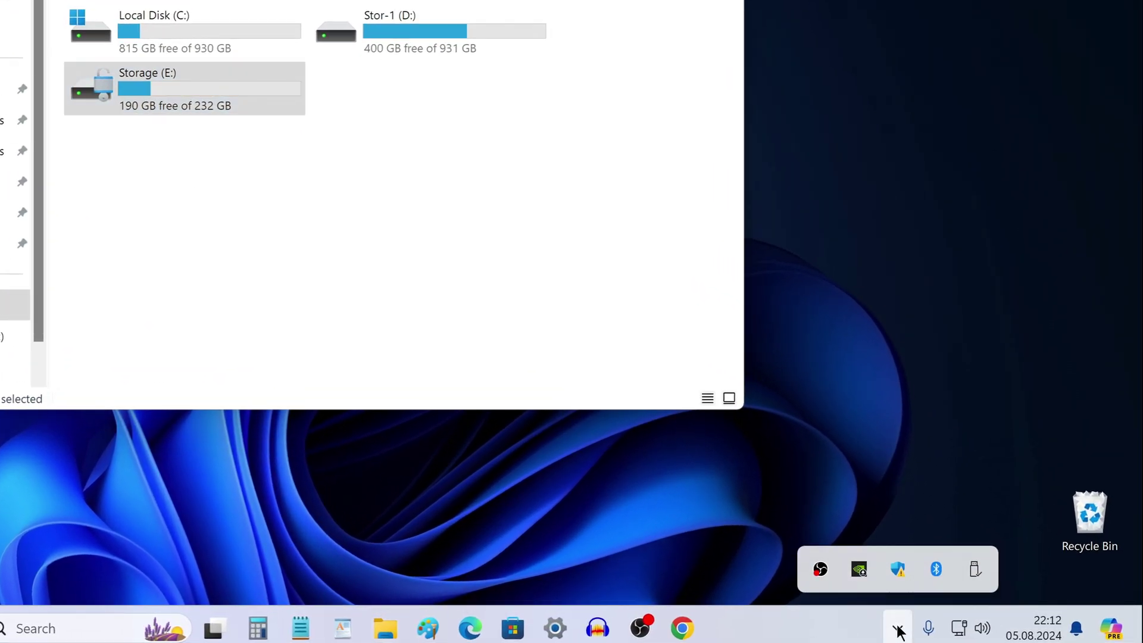
Safely eject the RTL9210 external SSD from the USB tray icon
{"action": "left_click", "coordinate": [975, 572]}
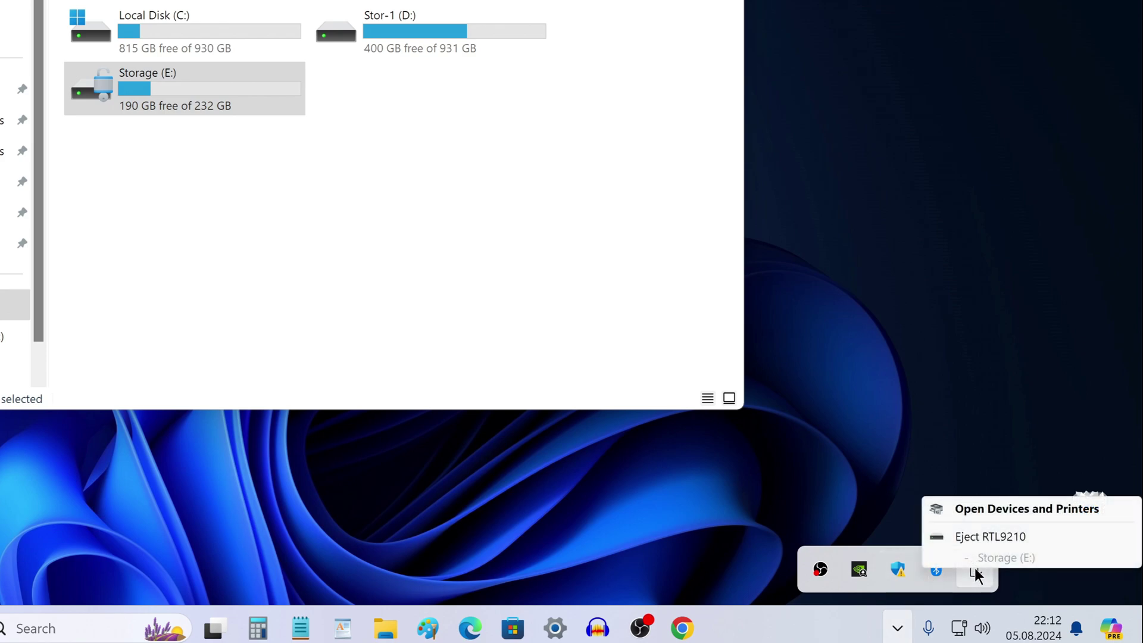
{"action": "left_click", "coordinate": [1009, 537]}
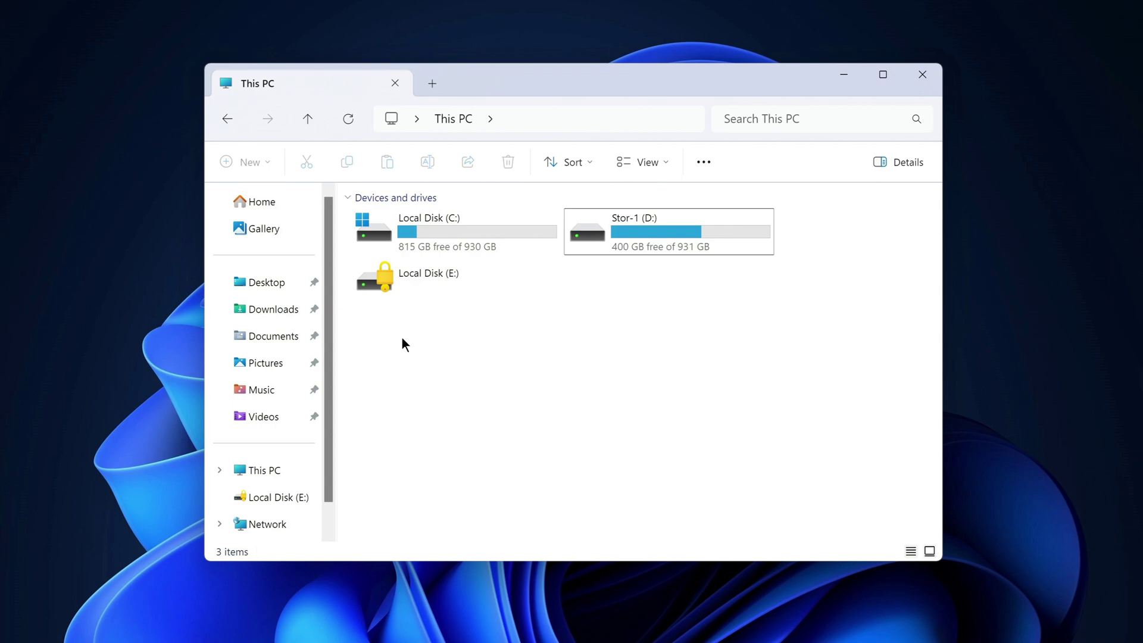
Unlock Local Disk (E:) with its BitLocker password, then close the Storage (E:) window
{"action": "double_click", "coordinate": [410, 288]}
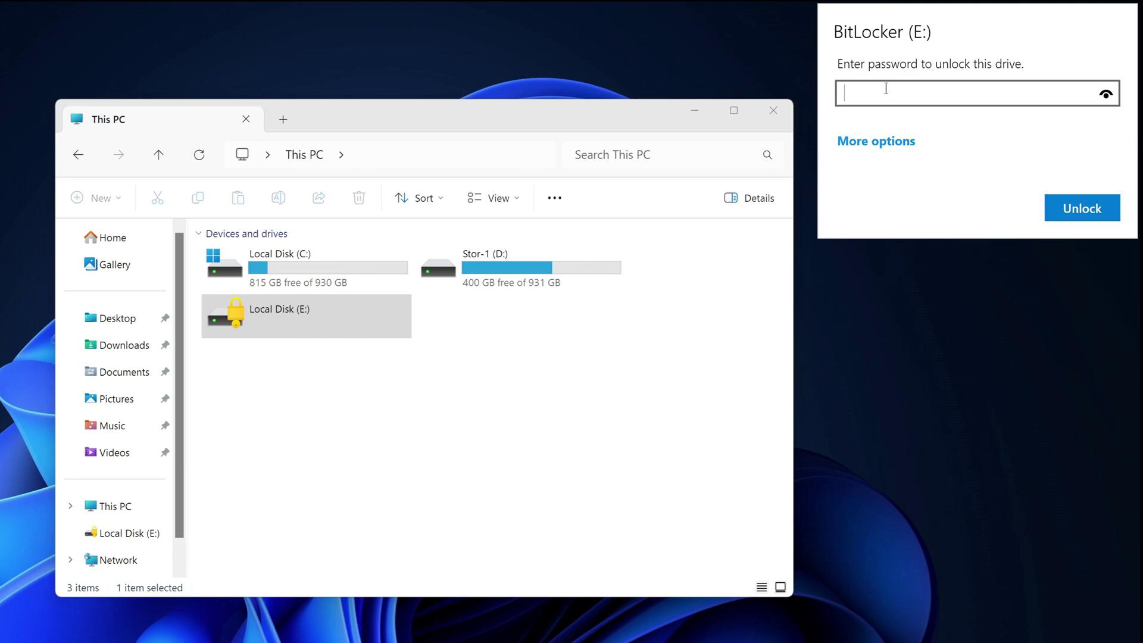
{"action": "type", "text": "*********"}
{"action": "left_click", "coordinate": [1060, 219]}
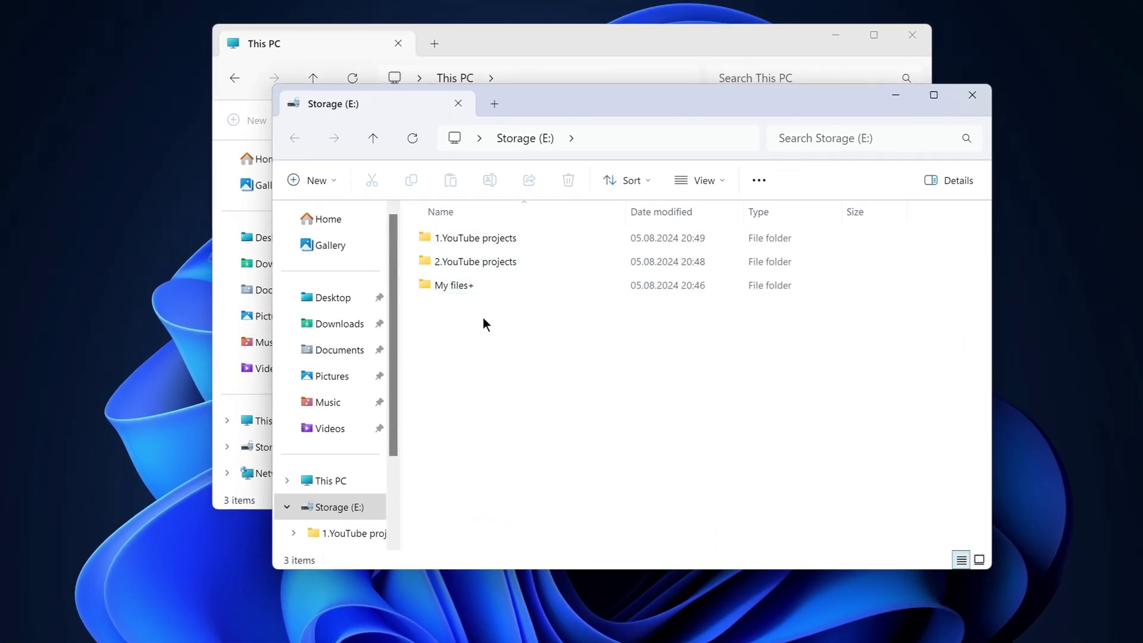
{"action": "left_click", "coordinate": [972, 95]}
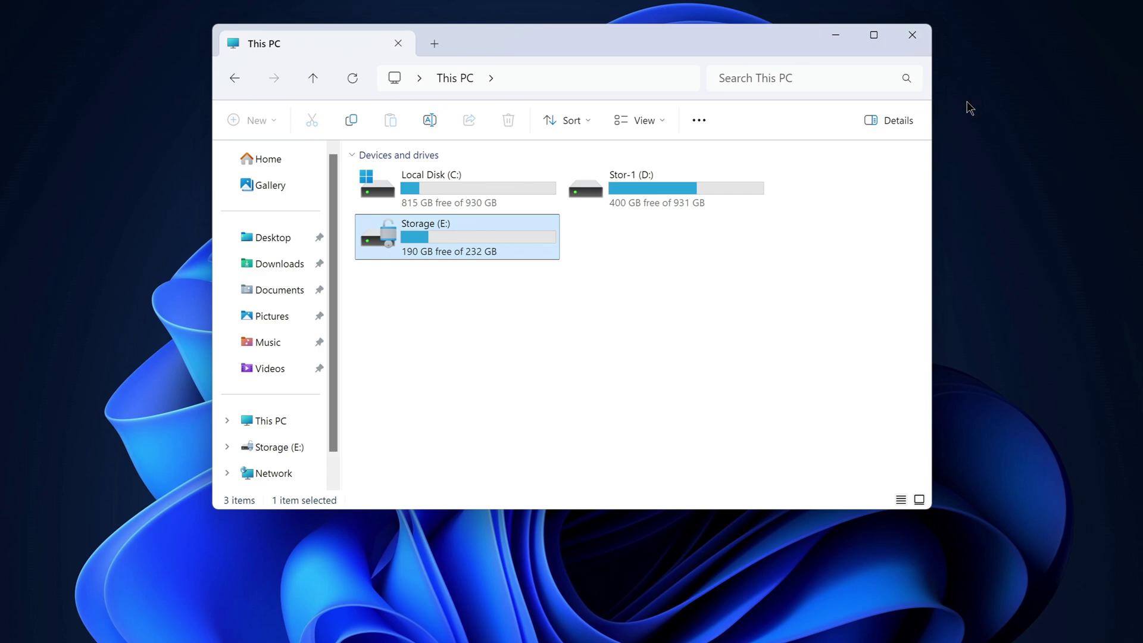
{"action": "left_click", "coordinate": [408, 281]}
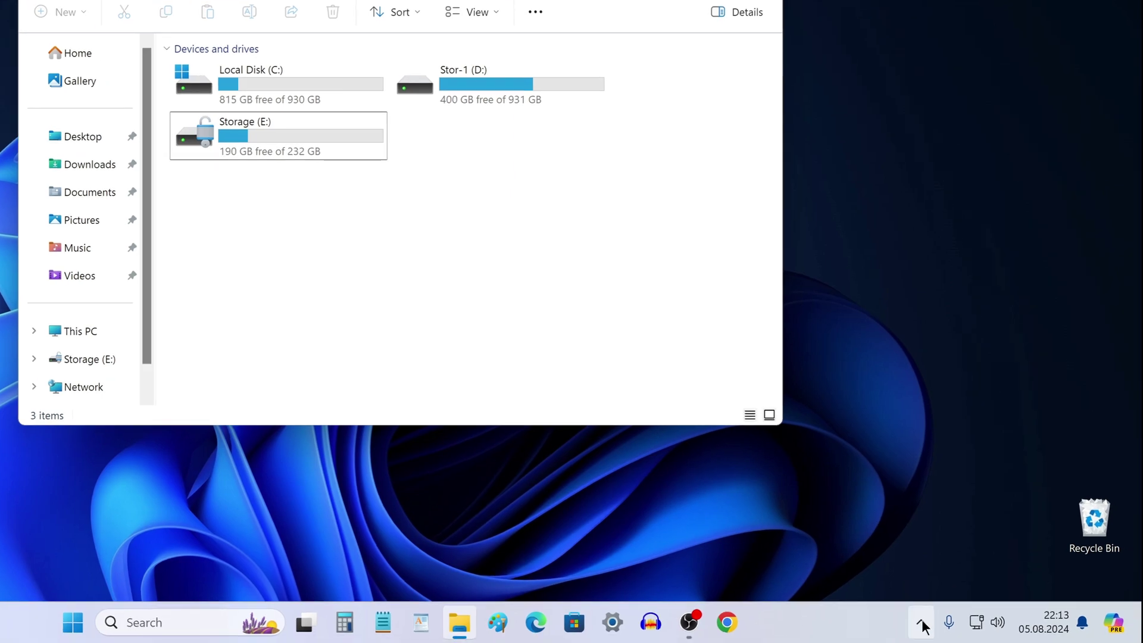
Safely eject the RTL9210 USB drive holding Storage (E:) from the hidden tray icons
{"action": "left_click", "coordinate": [923, 623]}
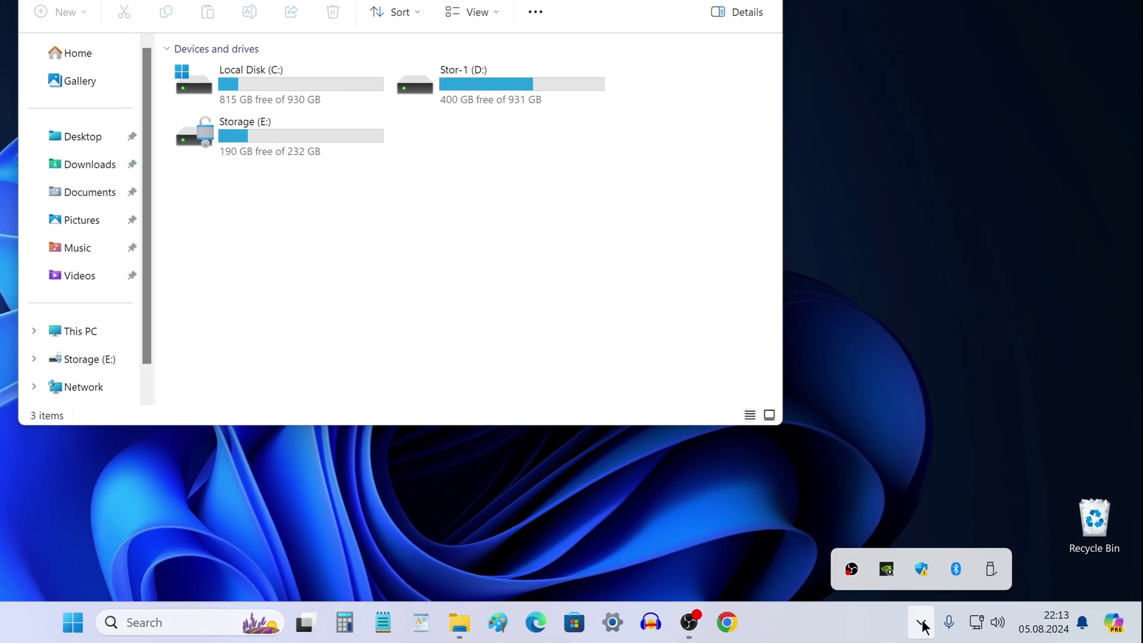
{"action": "left_click", "coordinate": [988, 572]}
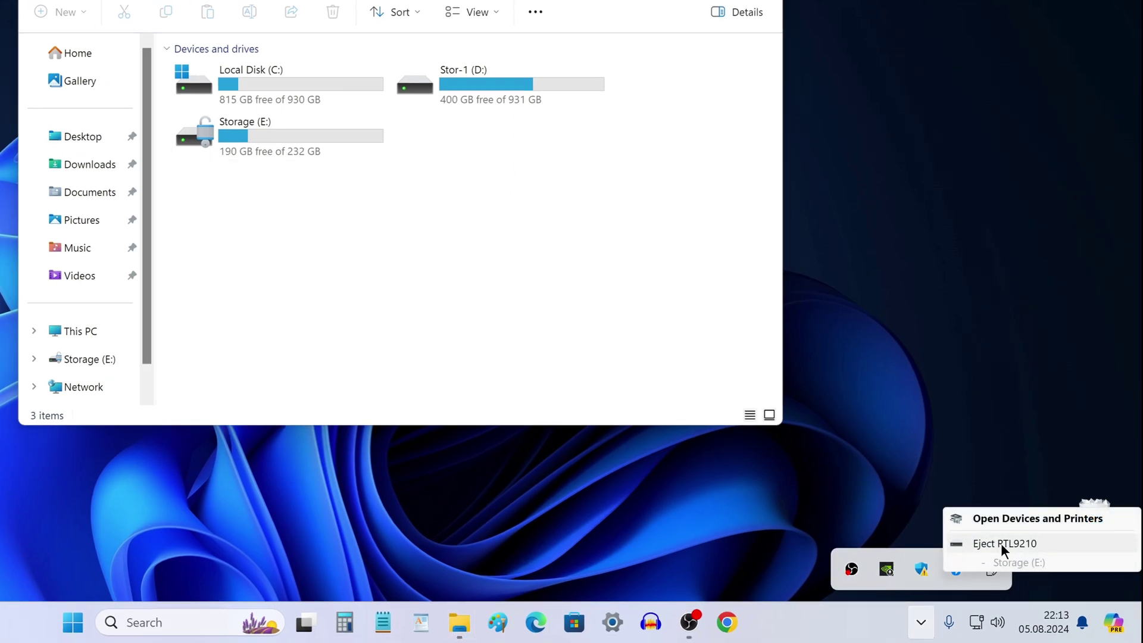
{"action": "left_click", "coordinate": [1002, 543]}
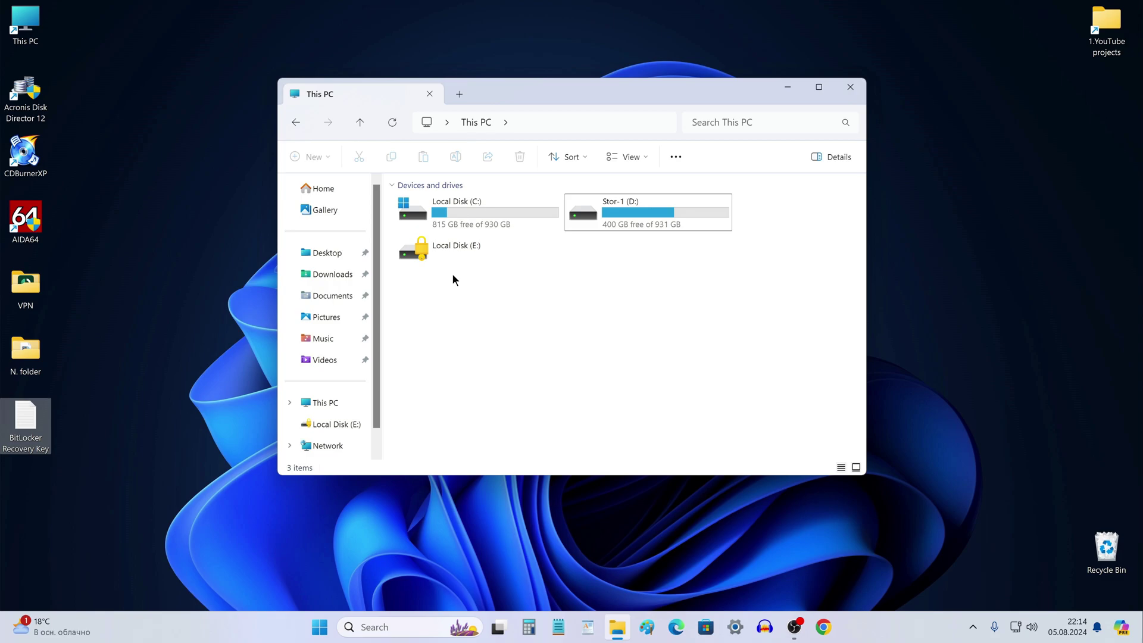
Open the BitLocker Recovery Key file in Notepad and copy the 48-digit recovery key
{"action": "double_click", "coordinate": [28, 422]}
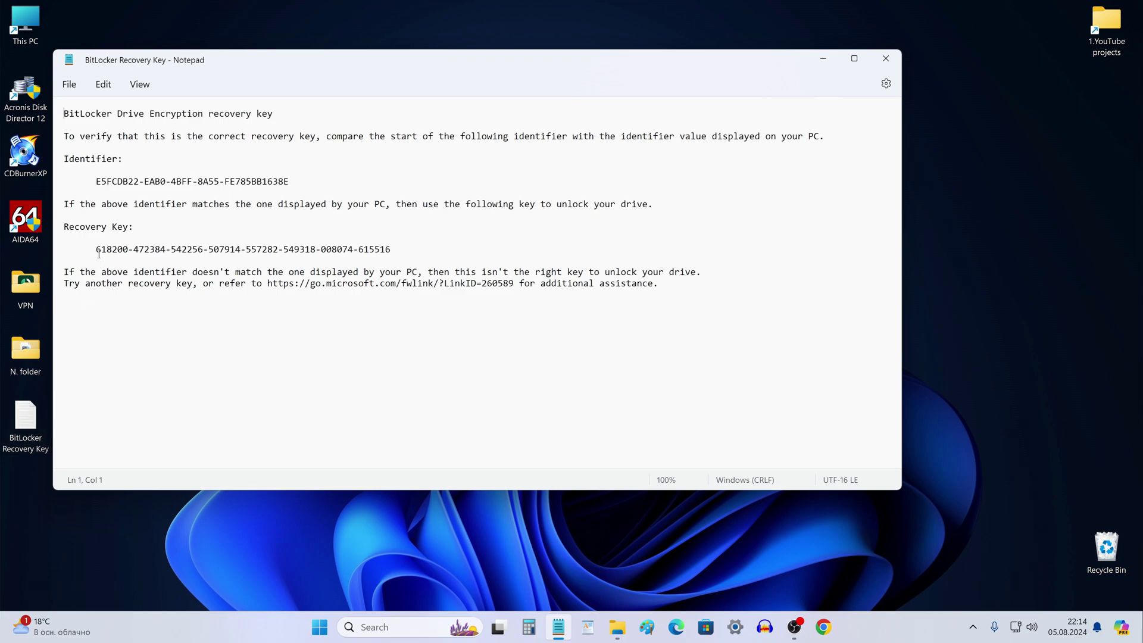
{"action": "left_click_drag", "start_coordinate": [99, 251], "coordinate": [400, 250]}
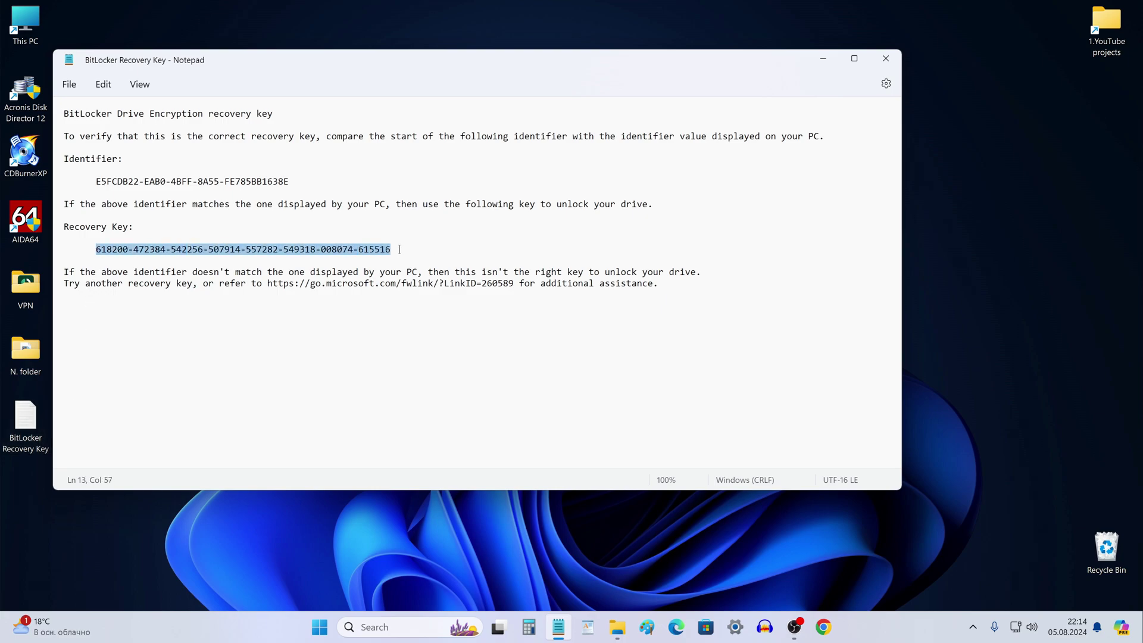
{"action": "right_click", "coordinate": [375, 251]}
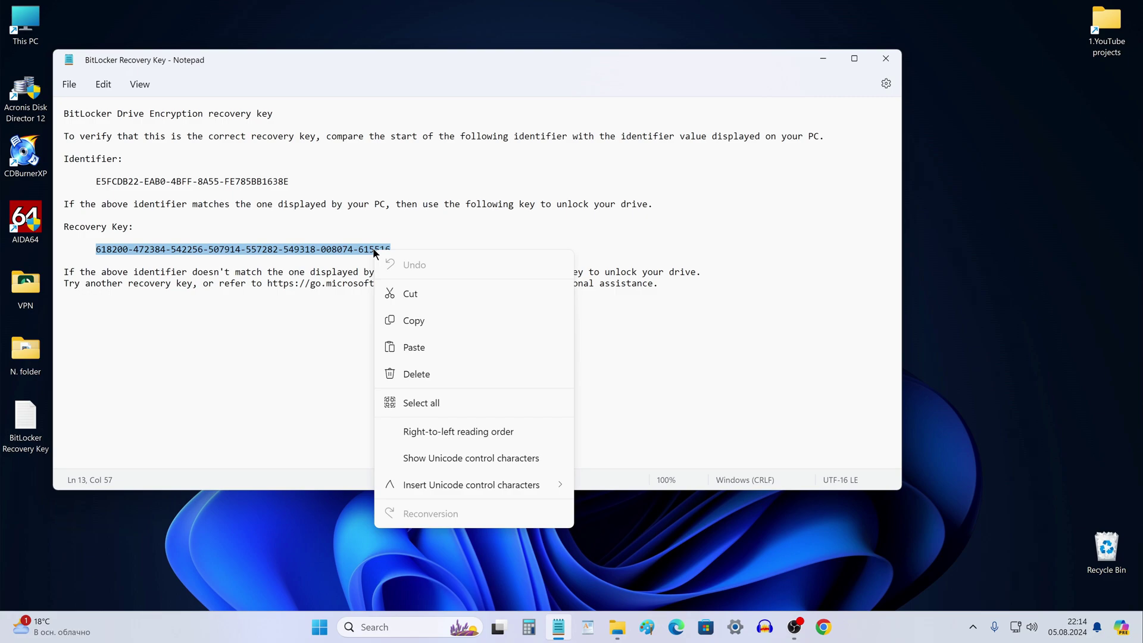
{"action": "left_click", "coordinate": [442, 321]}
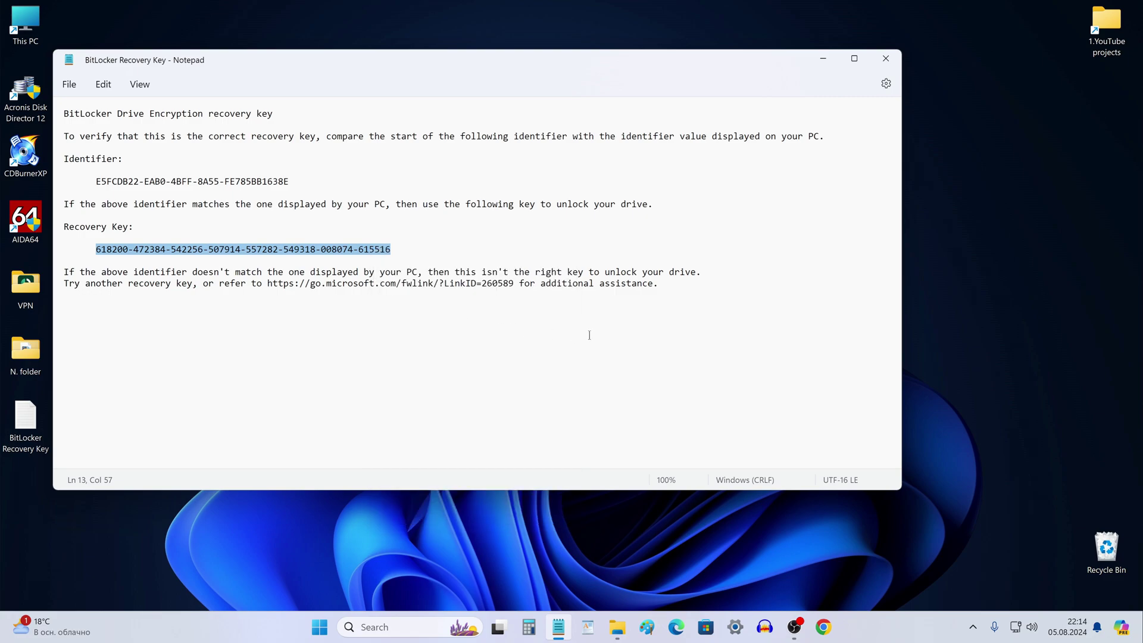
Close Notepad and unlock Local Disk (E:) by pasting the copied recovery key
{"action": "left_click", "coordinate": [886, 59]}
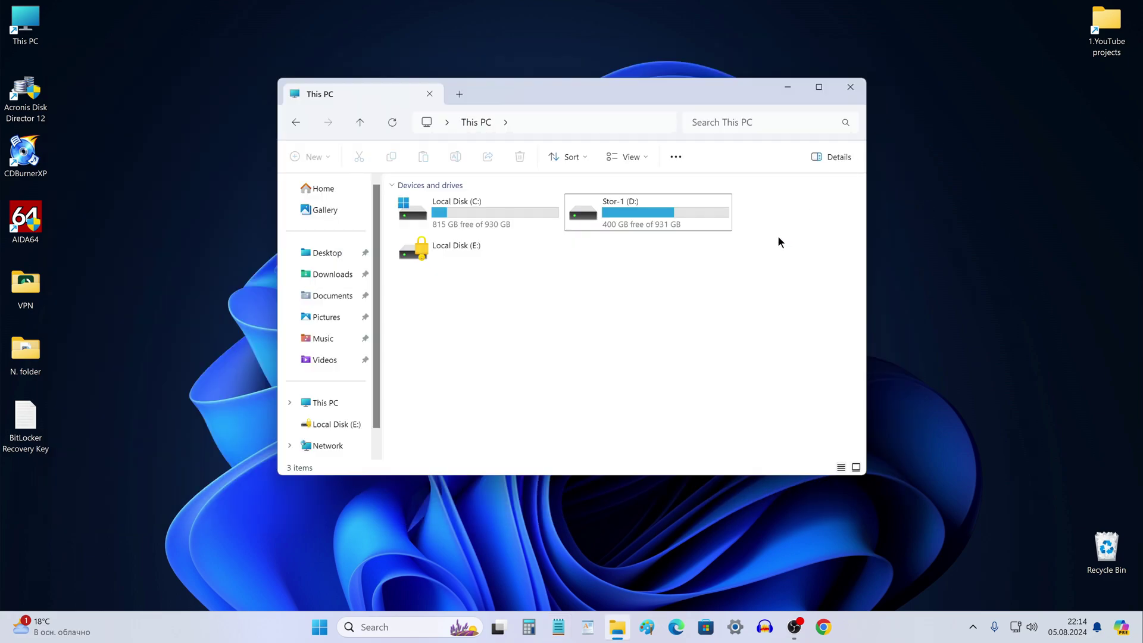
{"action": "double_click", "coordinate": [449, 255]}
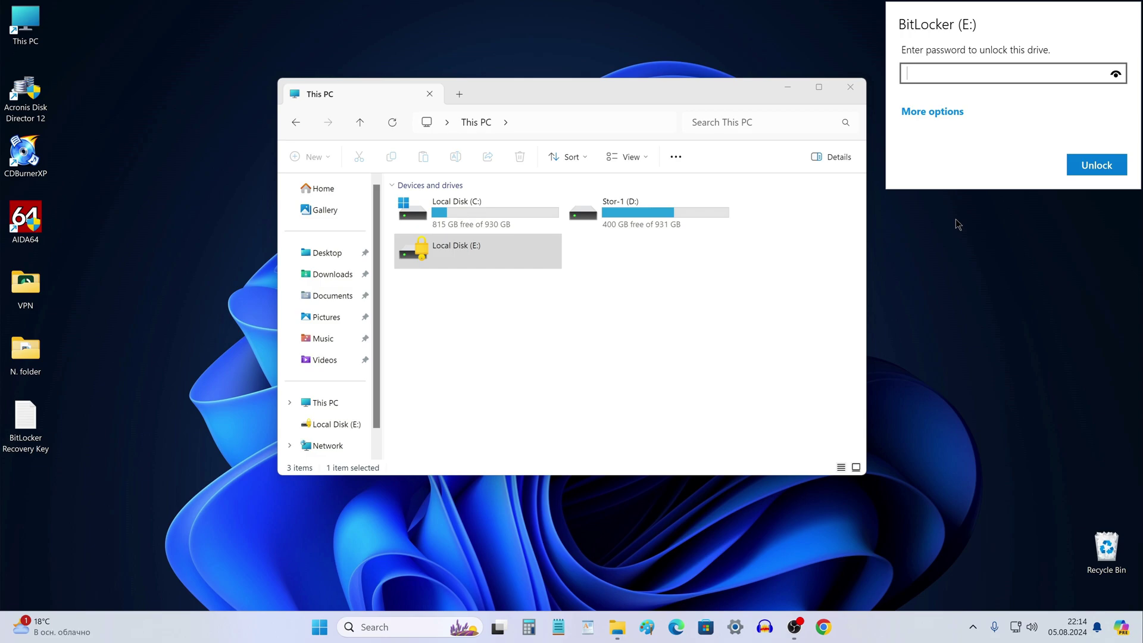
{"action": "left_click", "coordinate": [927, 112]}
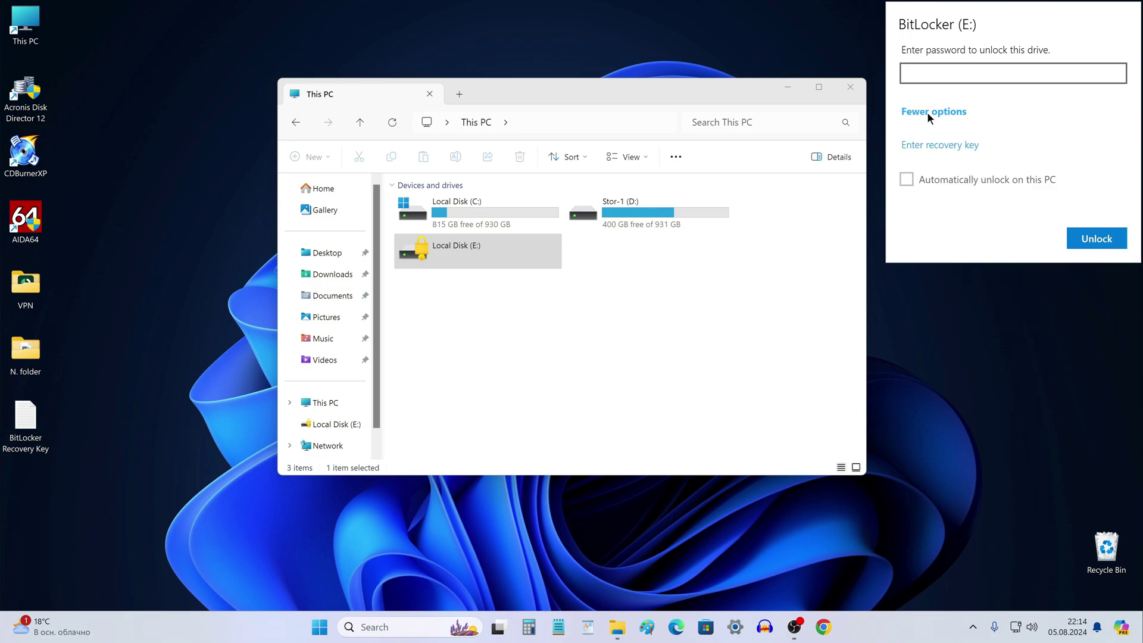
{"action": "left_click", "coordinate": [940, 146]}
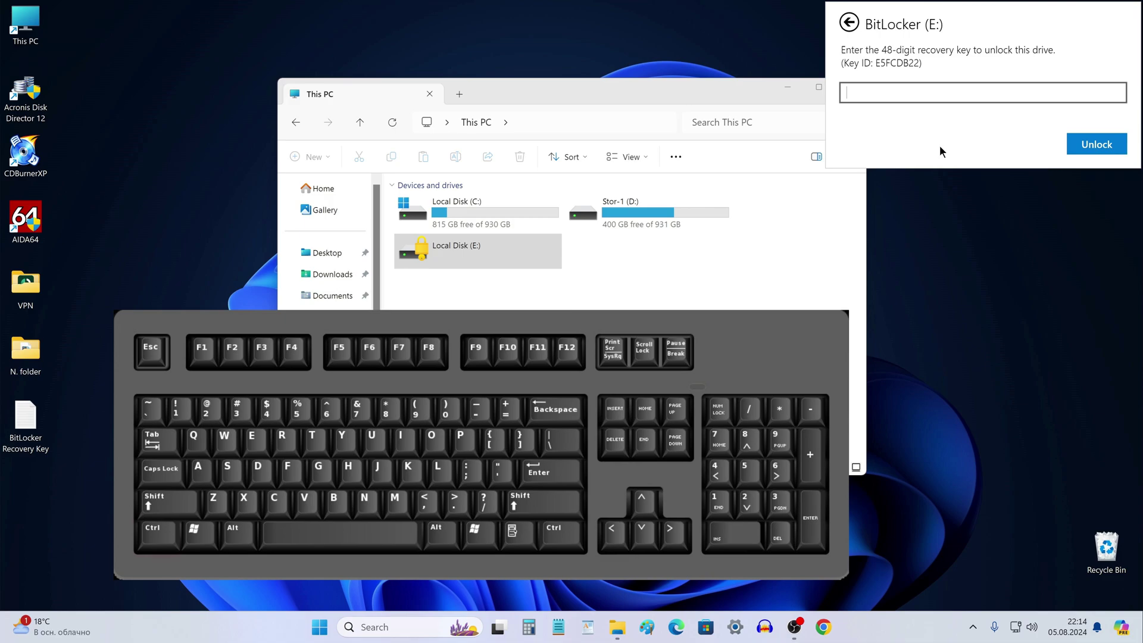
{"action": "key", "text": "ctrl"}
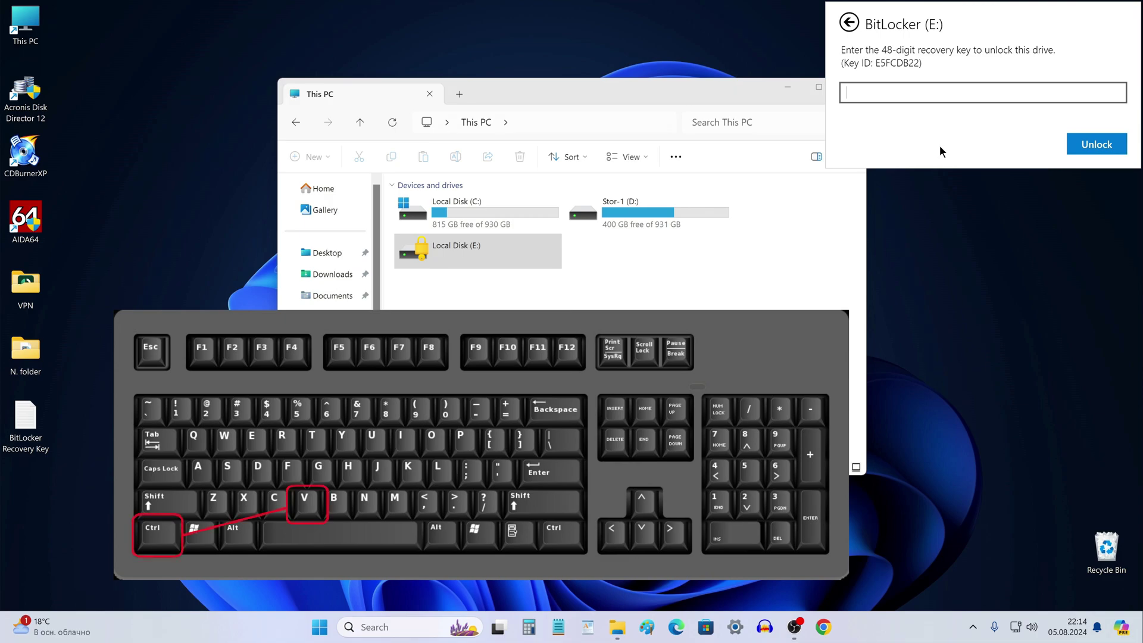
{"action": "key", "text": "ctrl+v"}
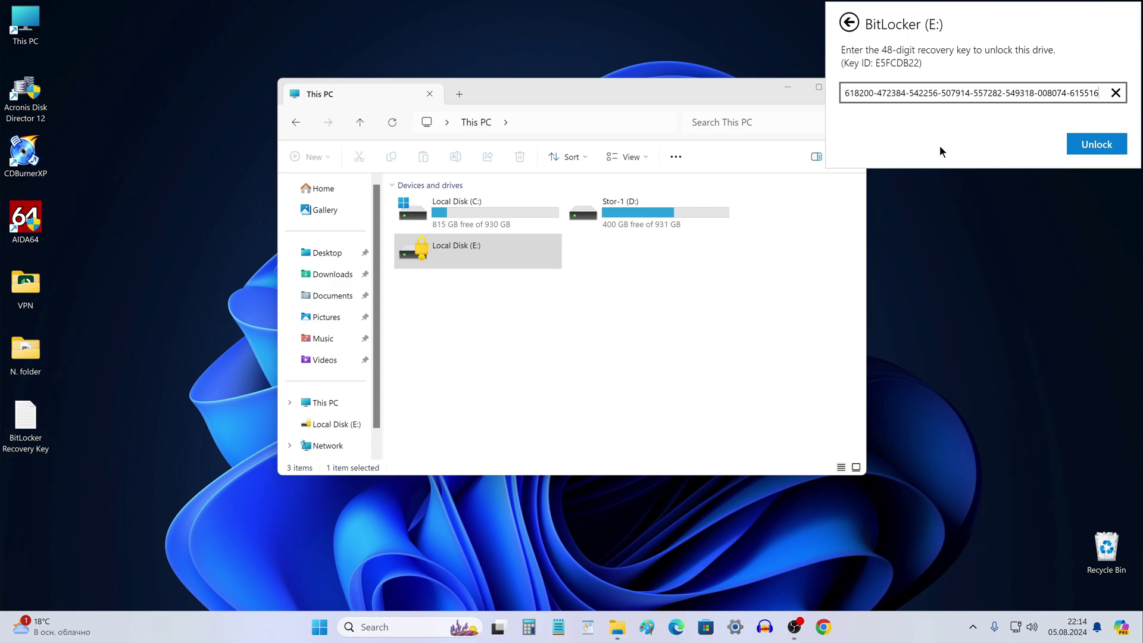
{"action": "left_click", "coordinate": [1071, 150]}
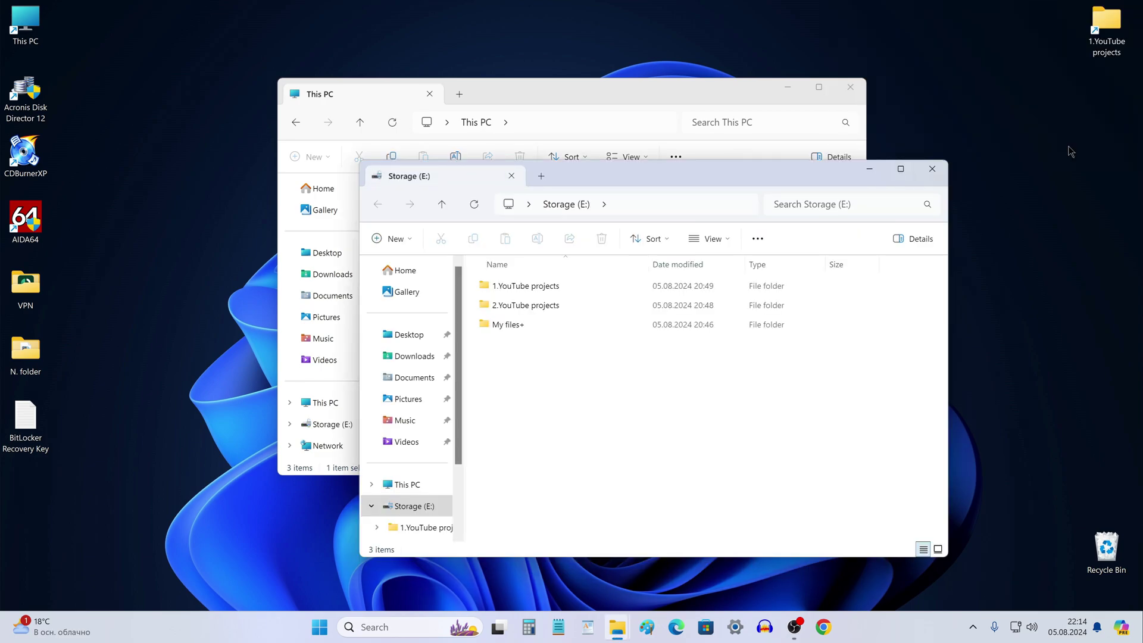
Close the Storage (E:) folder window and select Storage (E:) in This PC
{"action": "left_click", "coordinate": [933, 170]}
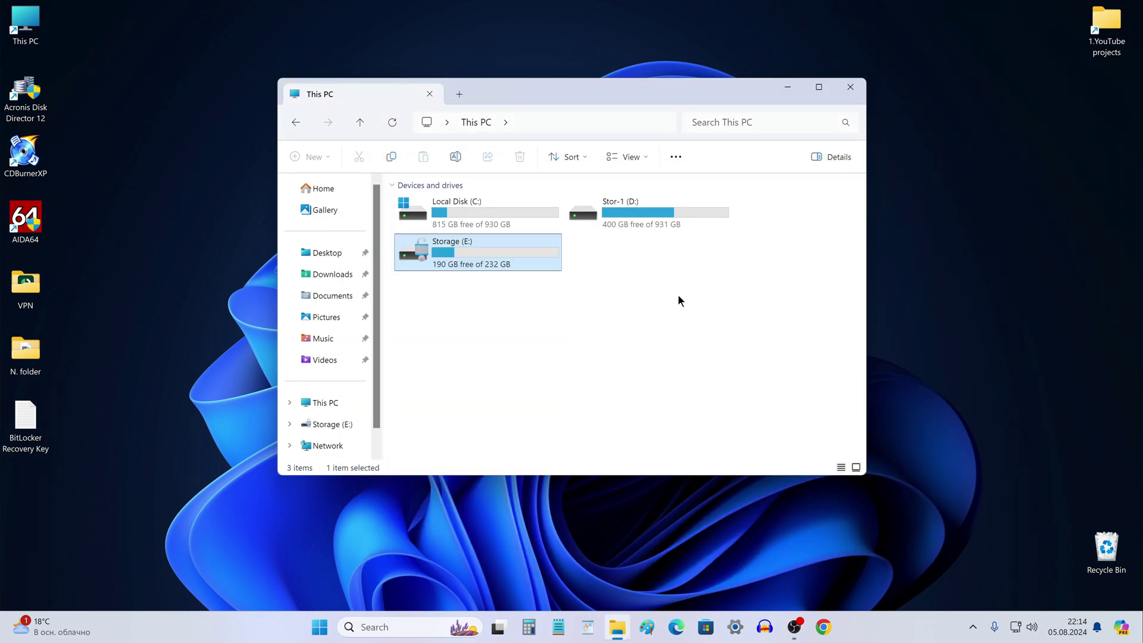
{"action": "left_click", "coordinate": [479, 308]}
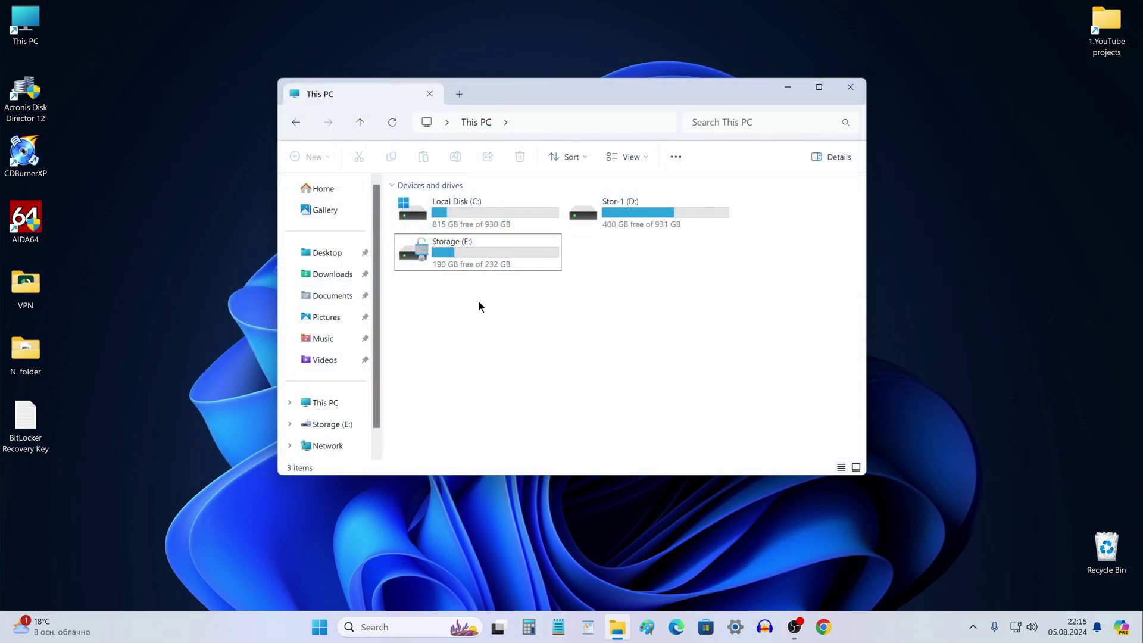
{"action": "left_click", "coordinate": [507, 247]}
Open Manage BitLocker for Storage (E:) and show the recovery-key backup options
{"action": "right_click", "coordinate": [508, 246]}
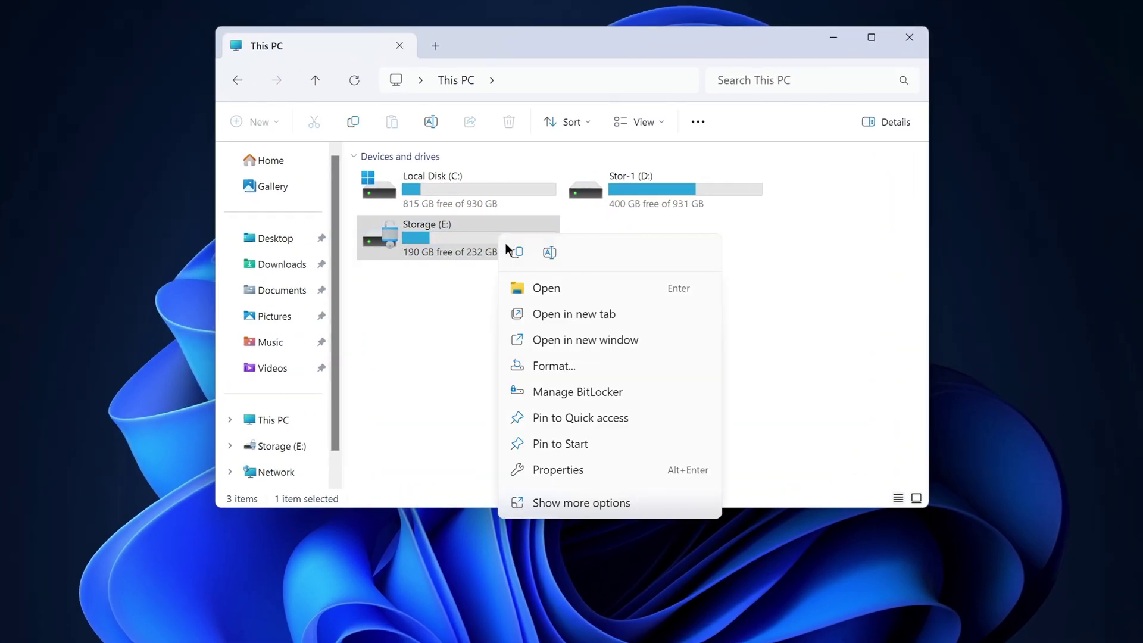
{"action": "left_click", "coordinate": [648, 395]}
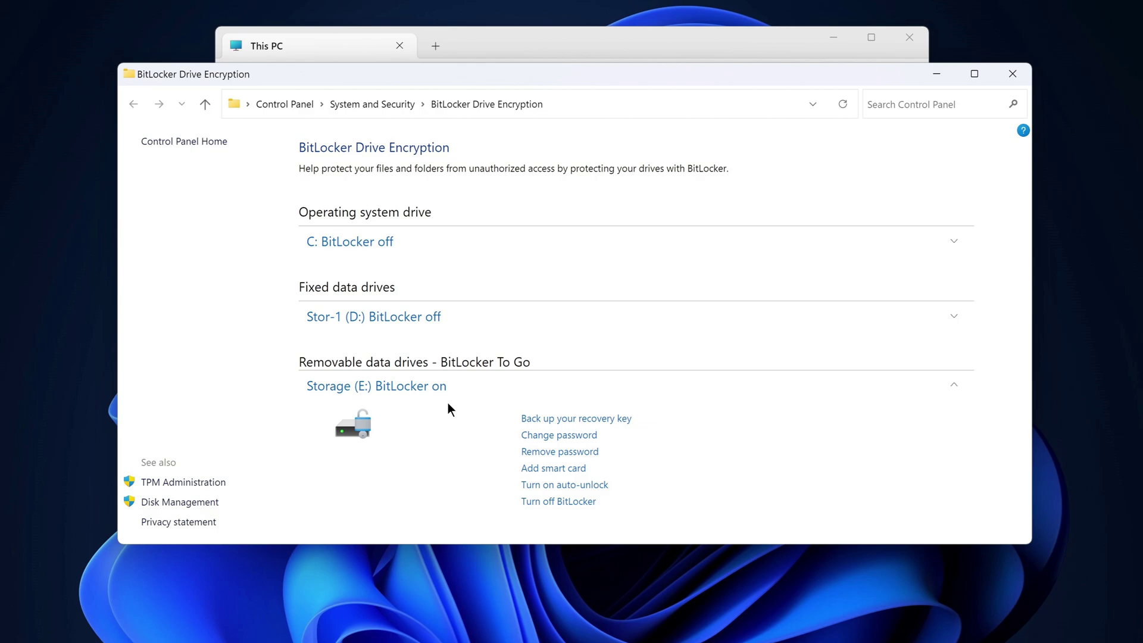
{"action": "left_click", "coordinate": [566, 420]}
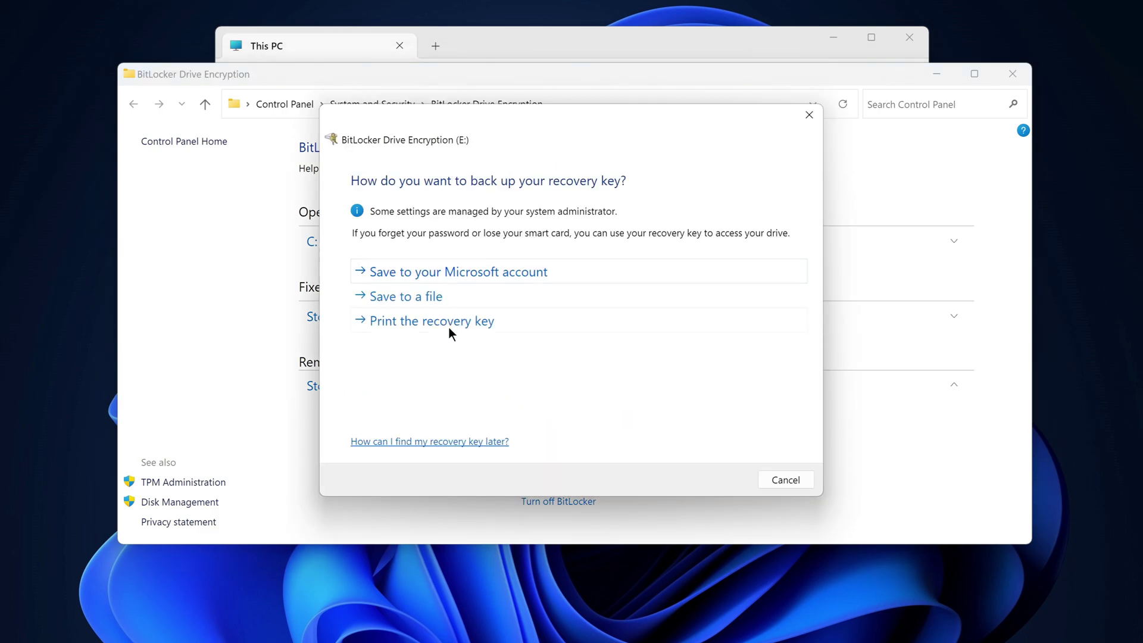
Dismiss the backup and password-change options, then begin turning off BitLocker for Storage (E:)
{"action": "left_click", "coordinate": [809, 116]}
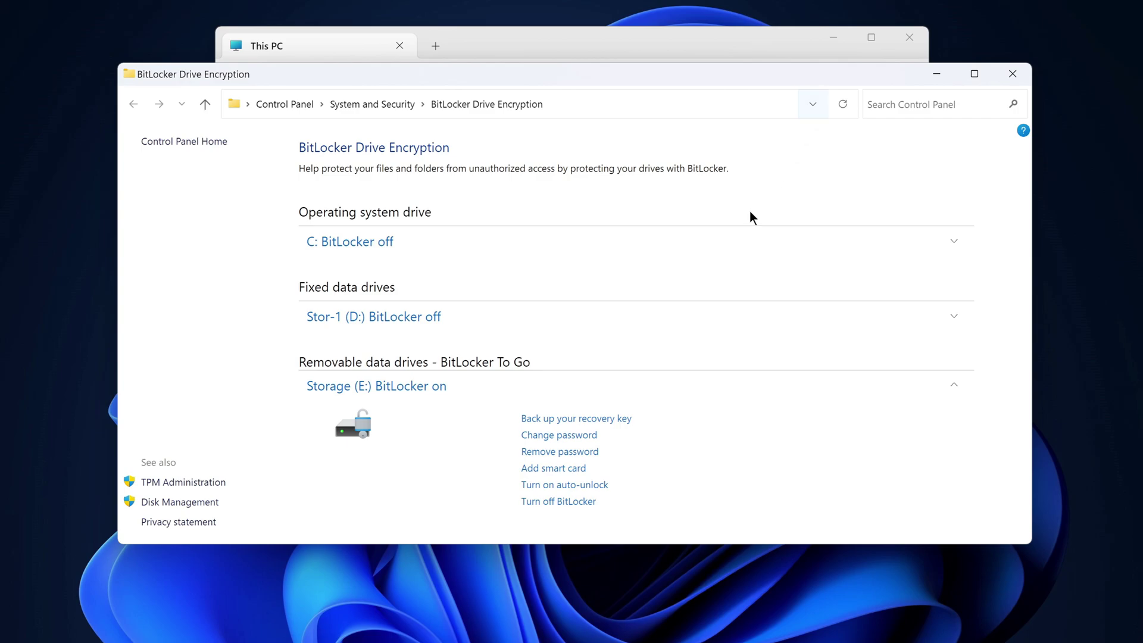
{"action": "left_click", "coordinate": [559, 436]}
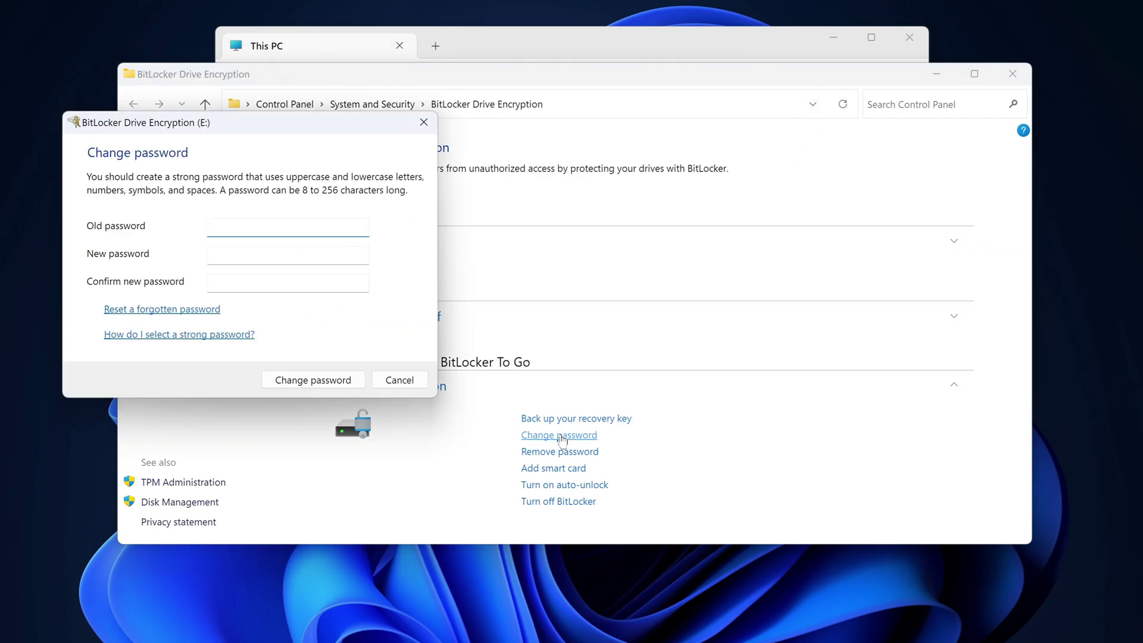
{"action": "left_click", "coordinate": [400, 380]}
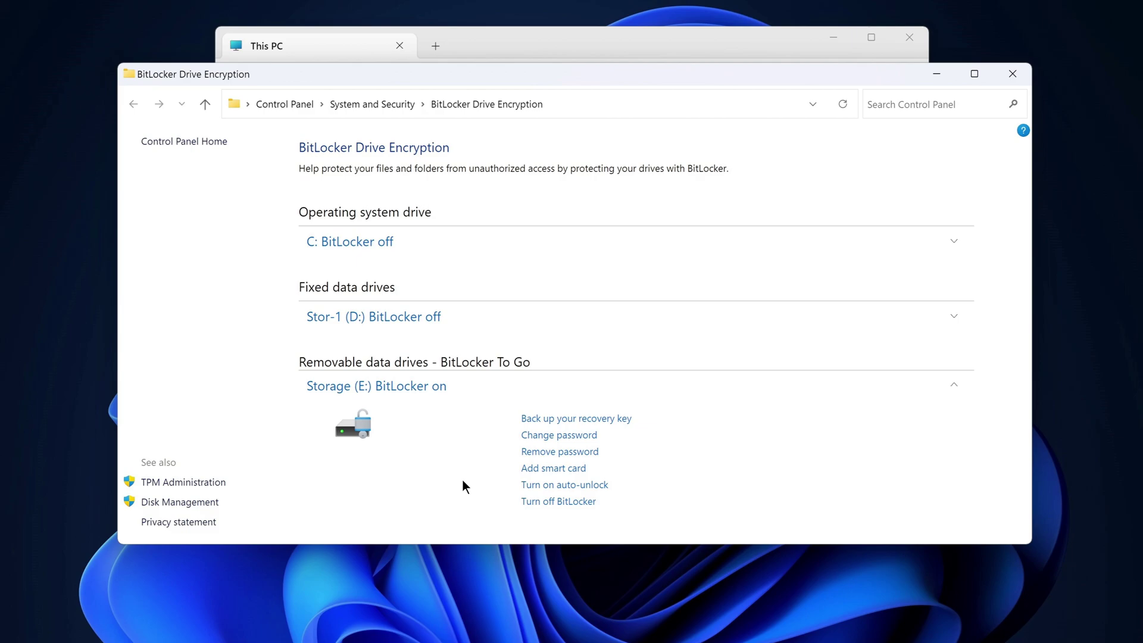
{"action": "left_click", "coordinate": [553, 503]}
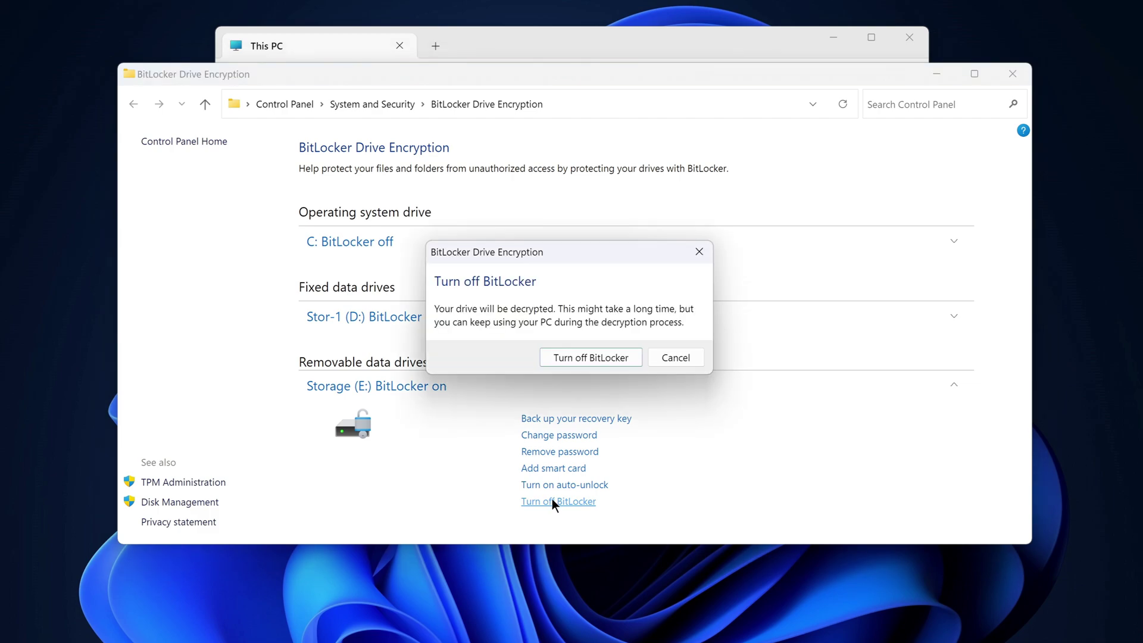
Confirm turning off BitLocker, let Storage (E:) decrypt, and close the BitLocker window
{"action": "left_click", "coordinate": [635, 364]}
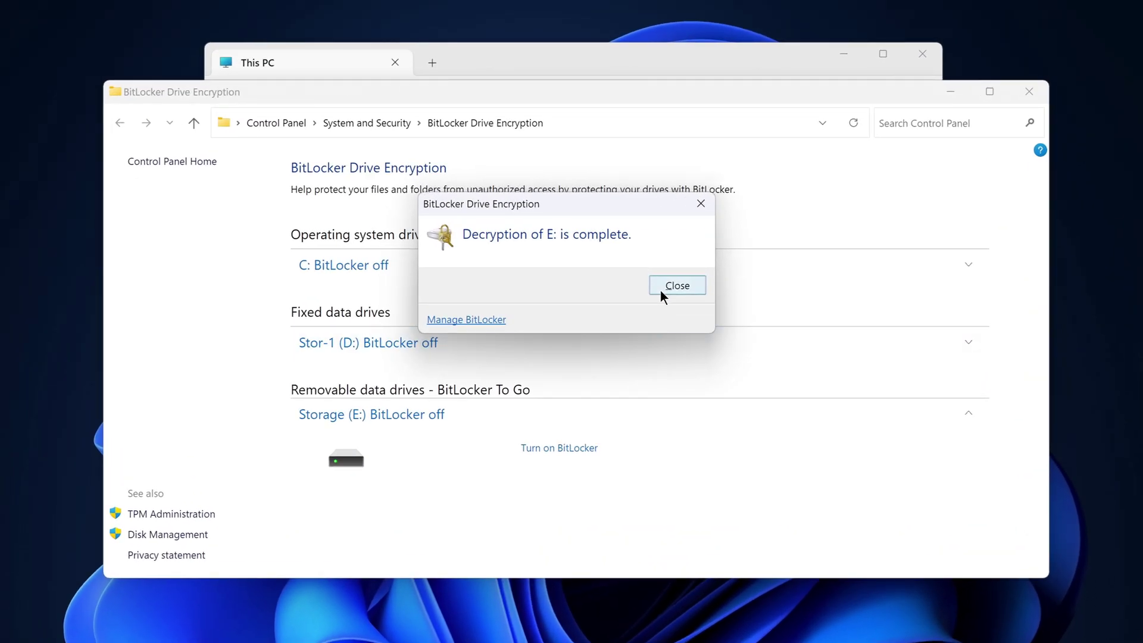
{"action": "left_click", "coordinate": [663, 294]}
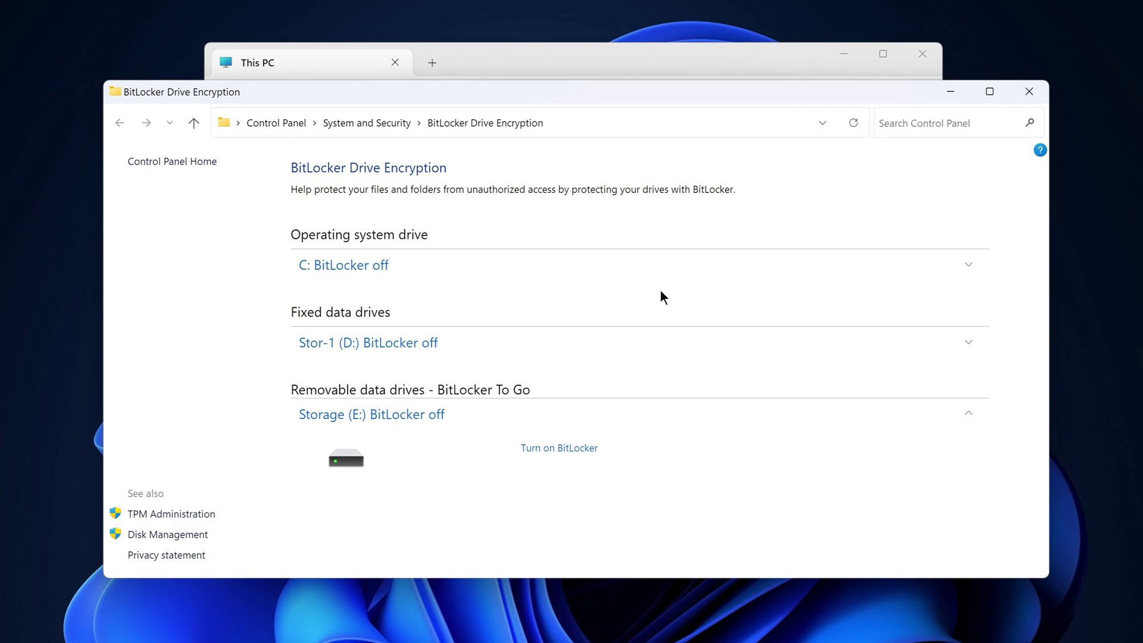
{"action": "left_click", "coordinate": [1029, 92]}
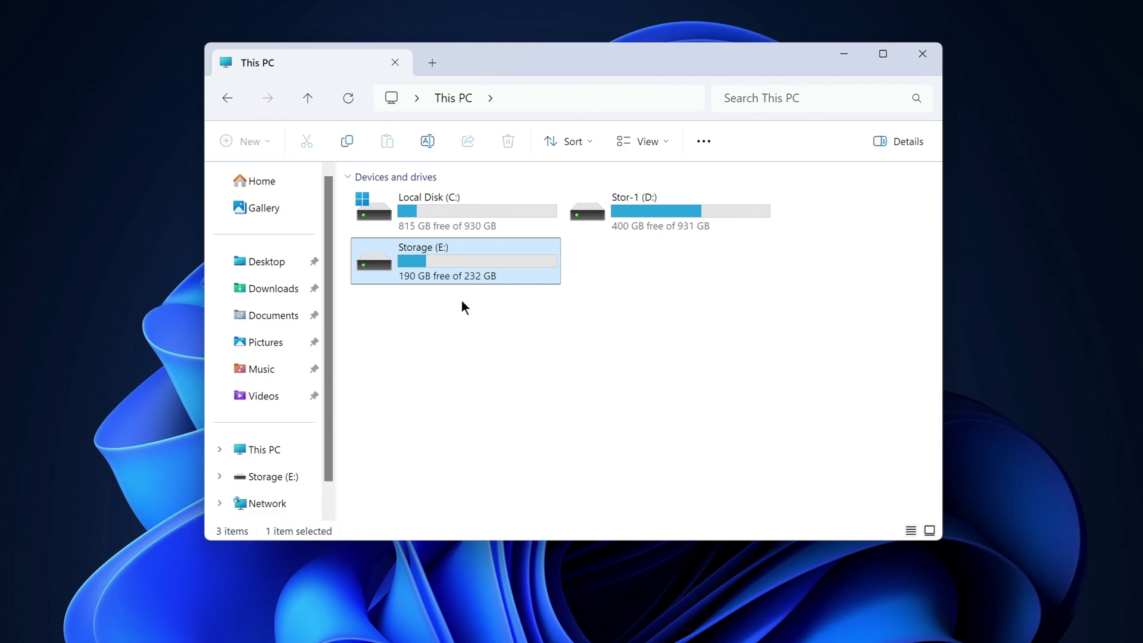
Close the This PC File Explorer window to return to the desktop
{"action": "left_click", "coordinate": [917, 65]}
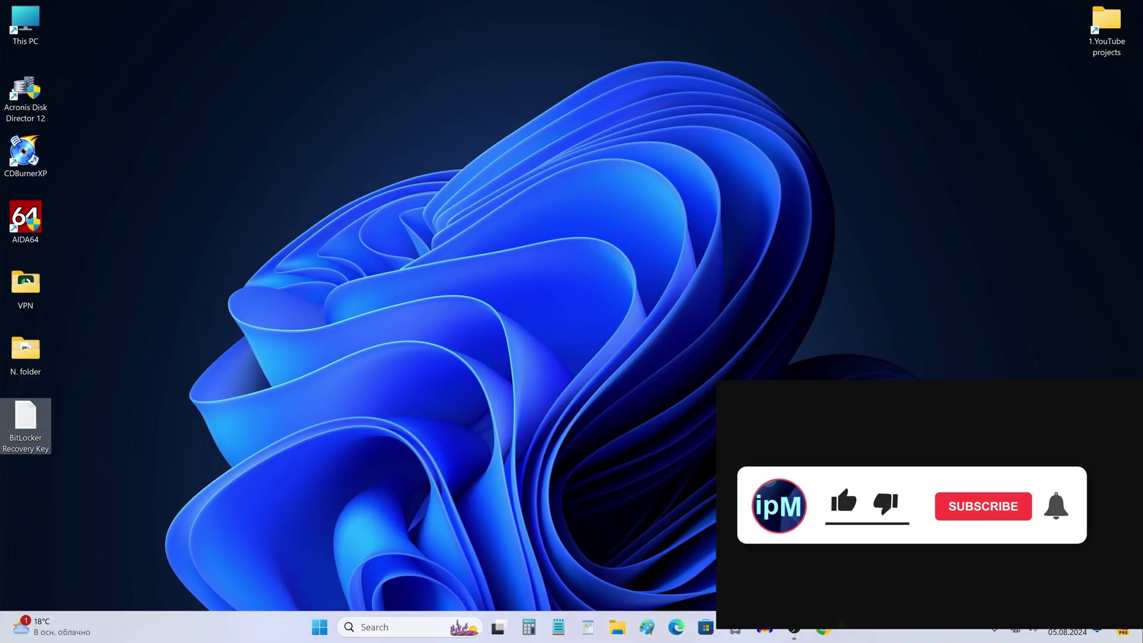